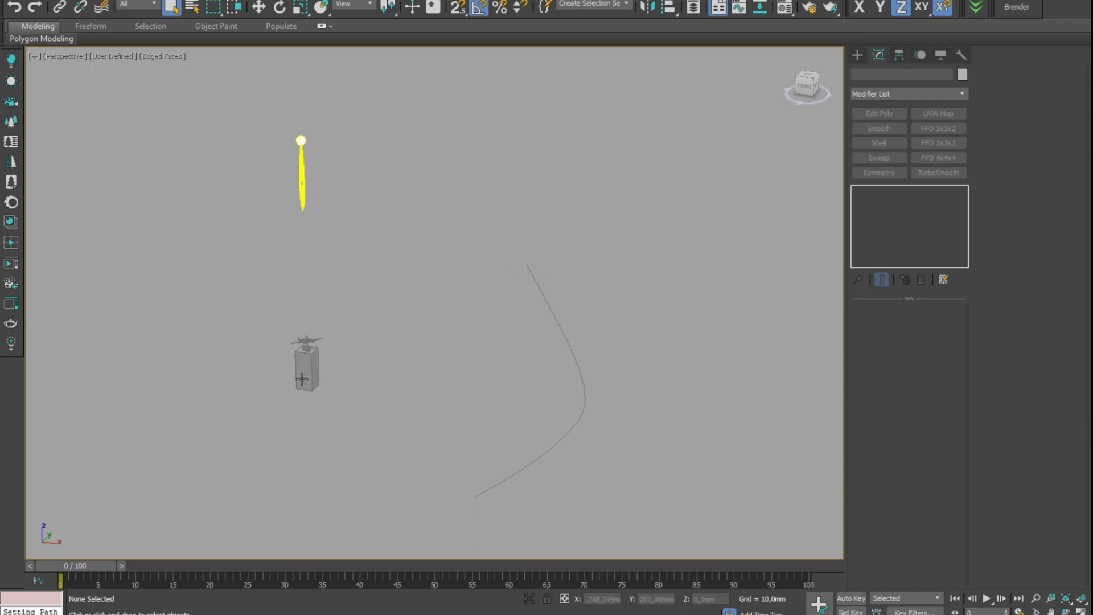
# Orbit and pan the view to inspect the light above the pedestal and the curved path
pyautogui.keyDown('alt'); pyautogui.moveTo(318, 368); pyautogui.dragTo(293, 351, button='middle'); pyautogui.keyUp('alt')
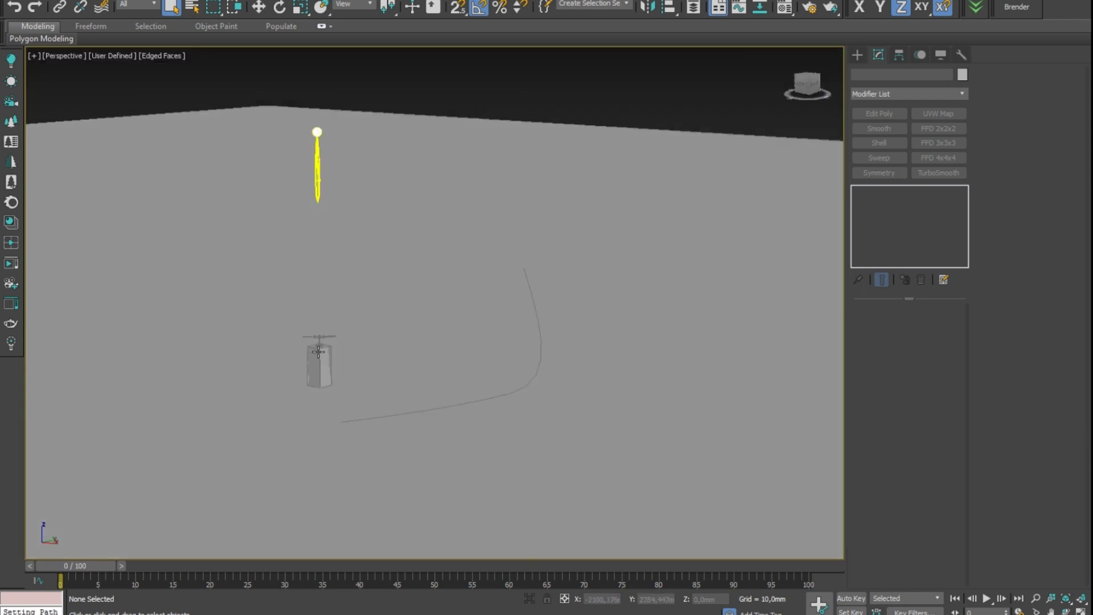
pyautogui.scroll(3, 319, 351)
pyautogui.scroll(-2, 331, 316)
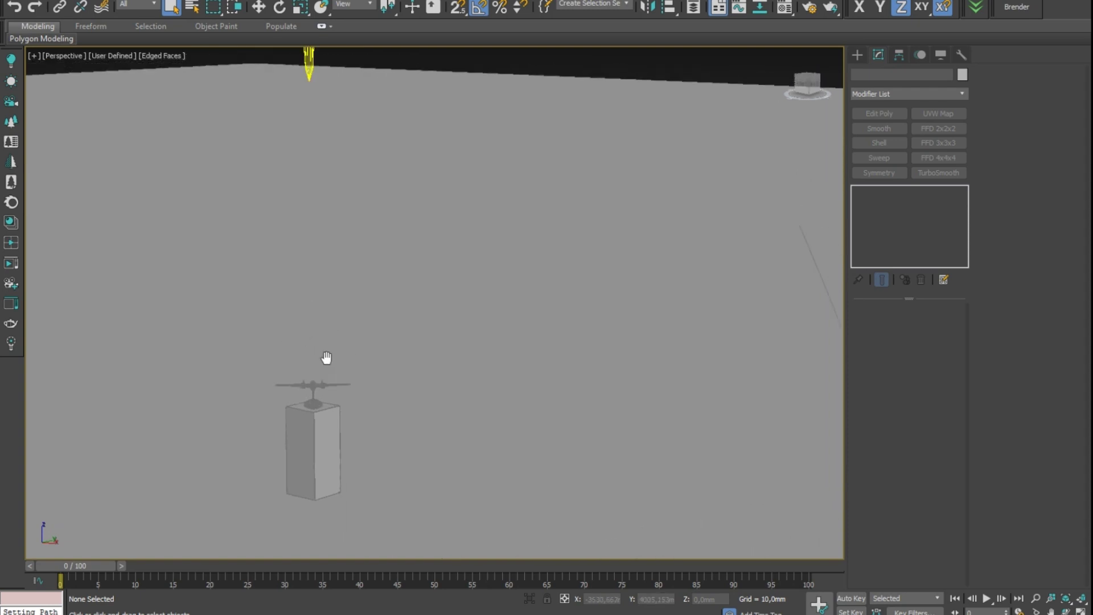
pyautogui.scroll(-3, 327, 361)
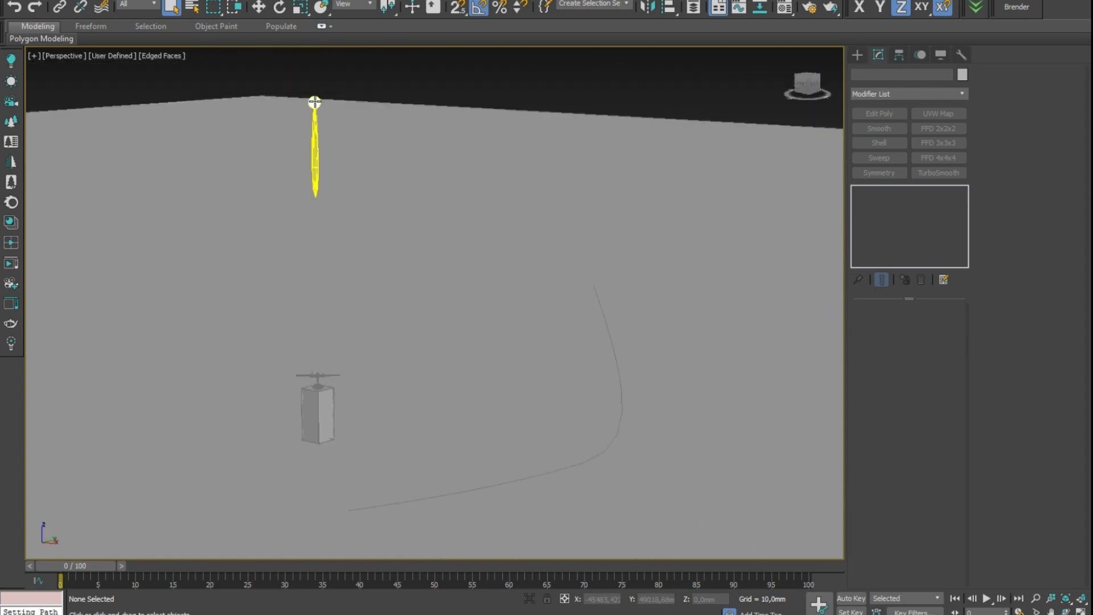
pyautogui.click(315, 101)
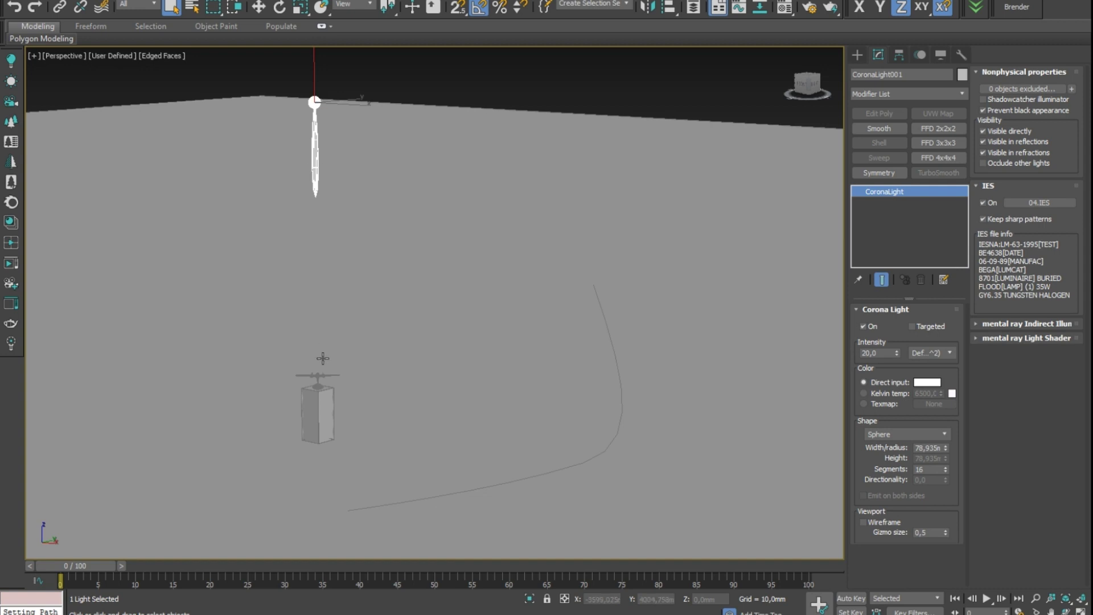
pyautogui.moveTo(427, 345)
pyautogui.keyDown('alt'); pyautogui.mouseDown(button='middle')
pyautogui.moveTo(398, 349)
pyautogui.moveTo(449, 334)
pyautogui.moveTo(225, 316)
pyautogui.mouseUp(button='middle'); pyautogui.keyUp('alt')
pyautogui.moveTo(443, 341)
pyautogui.keyDown('alt'); pyautogui.mouseDown(button='middle')
pyautogui.moveTo(404, 349)
pyautogui.moveTo(439, 366)
pyautogui.moveTo(519, 363)
pyautogui.mouseUp(button='middle'); pyautogui.keyUp('alt')
pyautogui.moveTo(592, 440); pyautogui.dragTo(548, 364, button='middle')
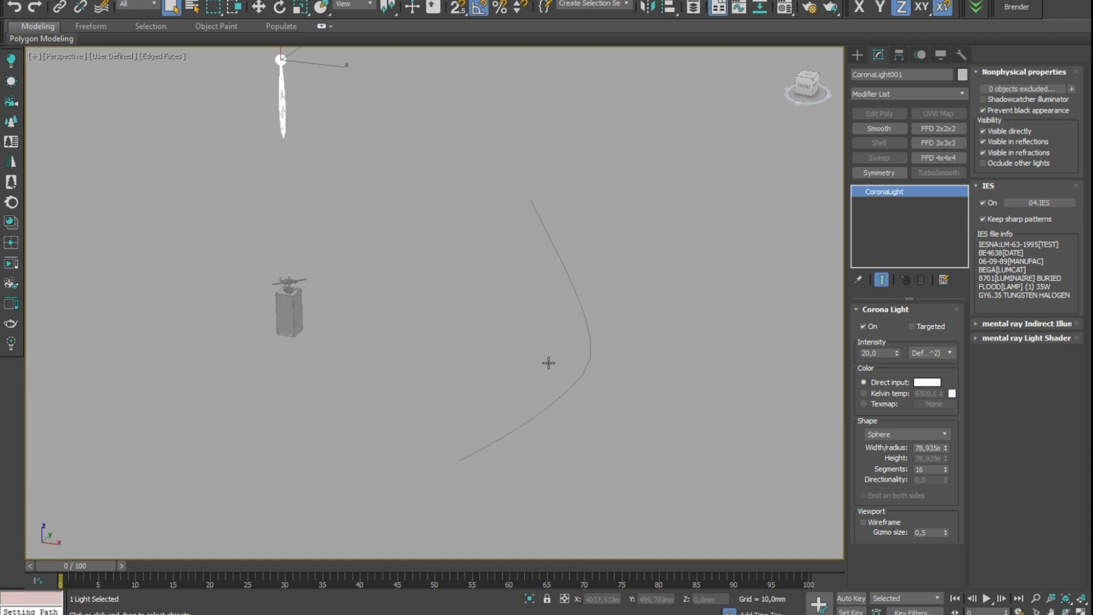
pyautogui.click(587, 320)
pyautogui.moveTo(605, 415)
pyautogui.keyDown('alt'); pyautogui.mouseDown(button='middle')
pyautogui.moveTo(710, 398)
pyautogui.moveTo(585, 397)
pyautogui.moveTo(522, 412)
pyautogui.mouseUp(button='middle'); pyautogui.keyUp('alt')
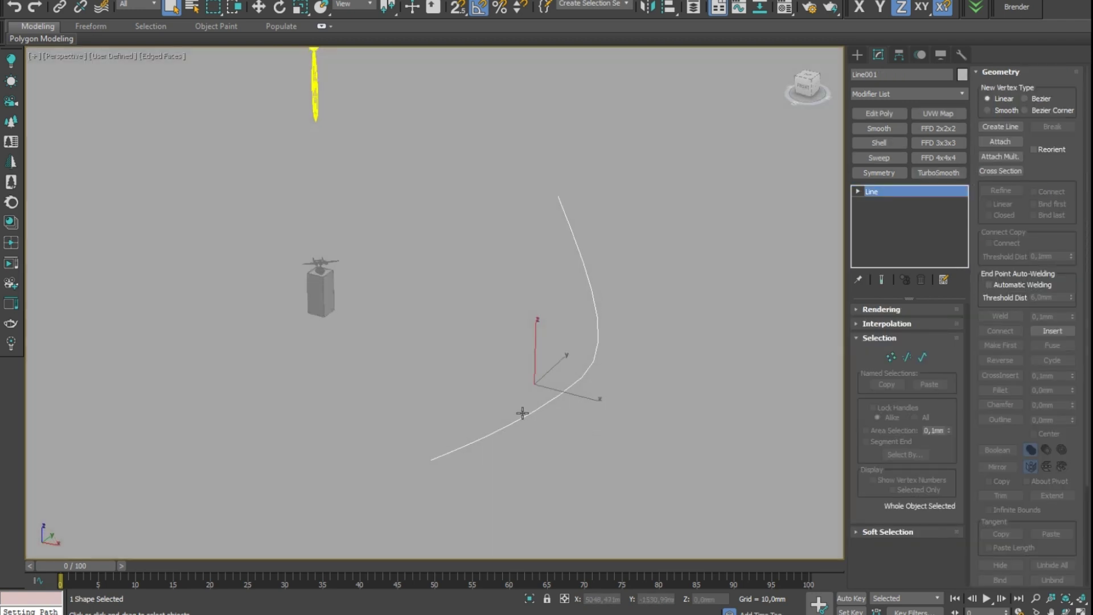
# In the maximized Top view, add a targeted CoronaCam from the path's end toward the pedestal
pyautogui.hotkey('alt', 'w')
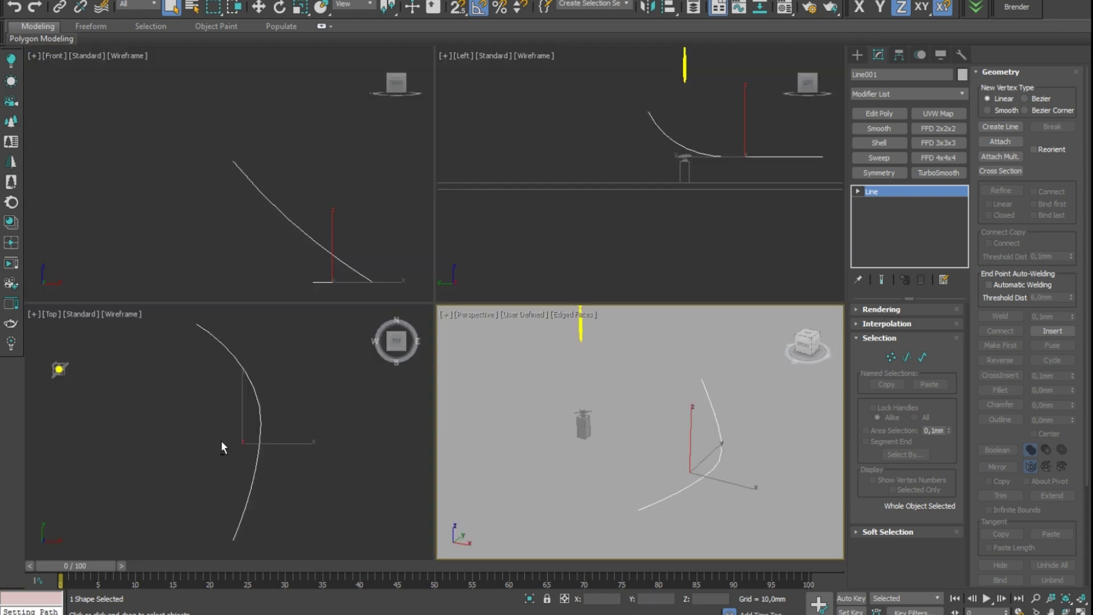
pyautogui.hotkey('alt', 'w')
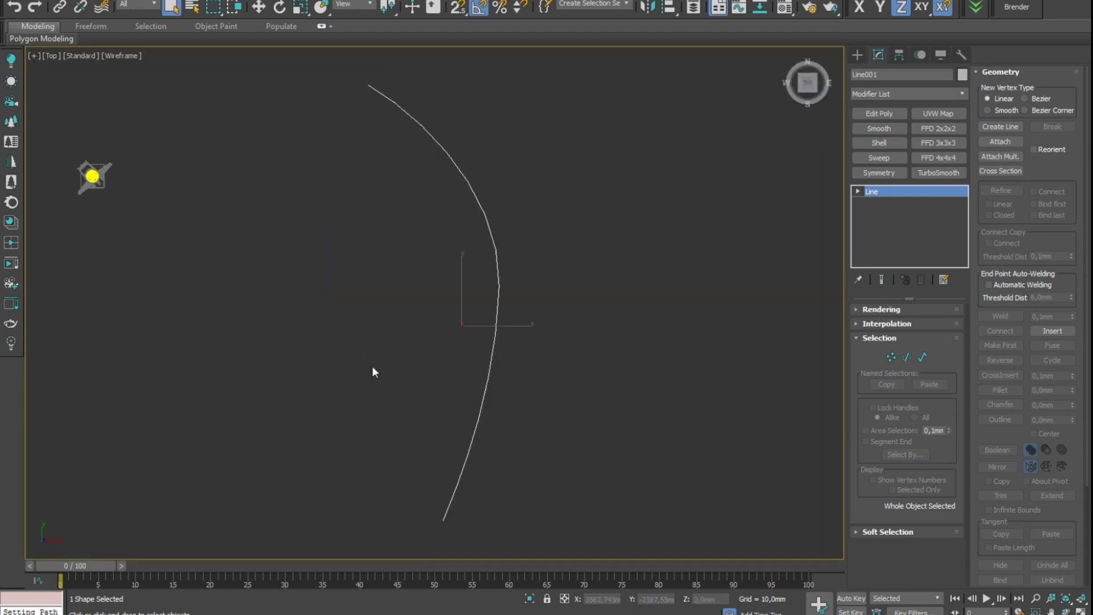
pyautogui.moveTo(807, 82)
pyautogui.click(857, 56)
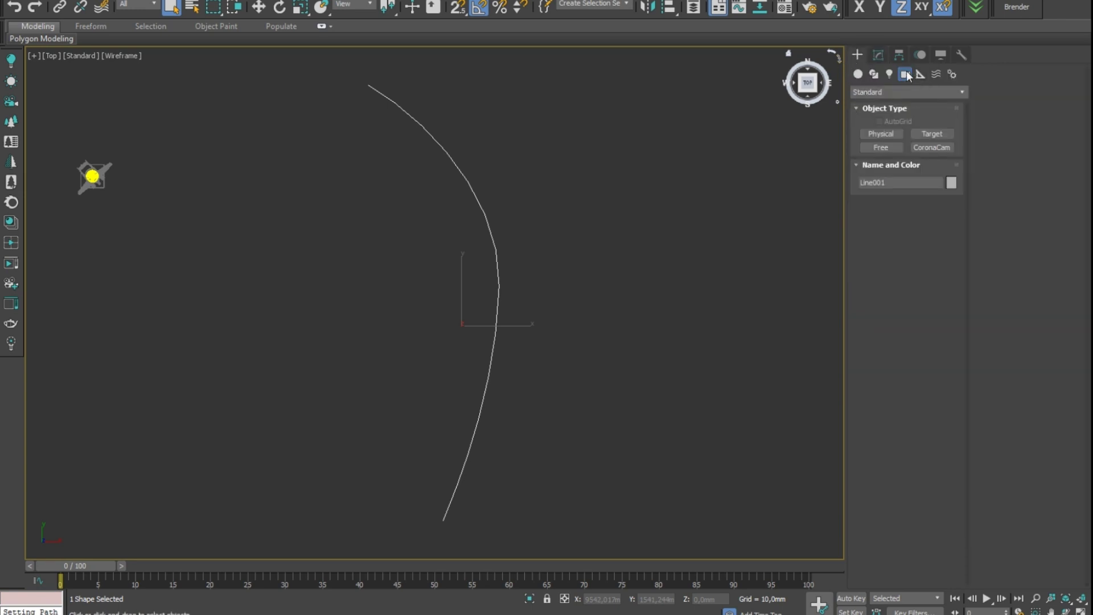
pyautogui.click(927, 148)
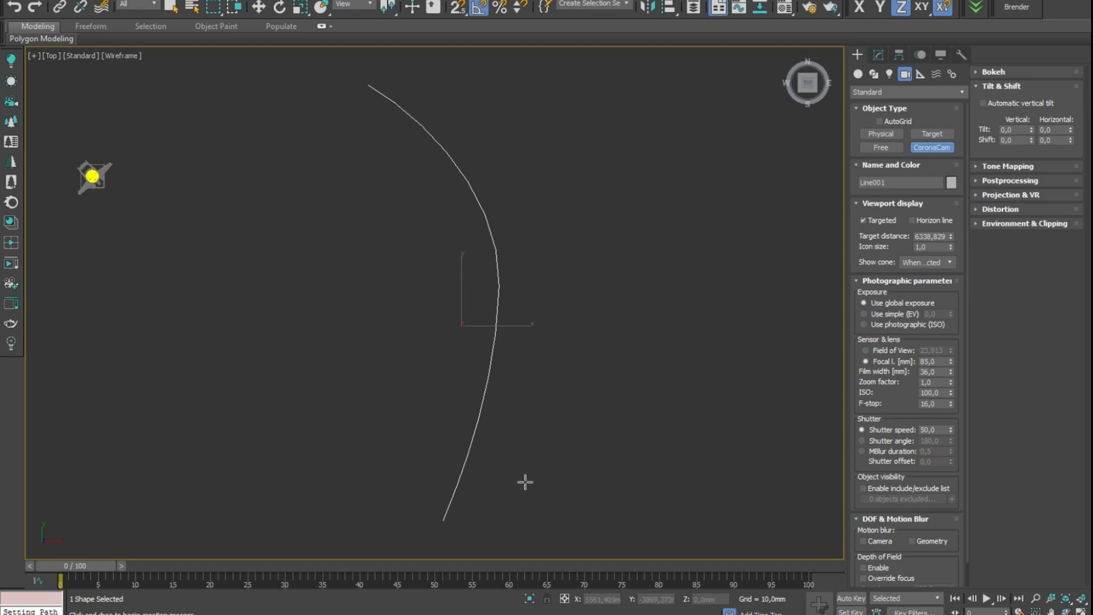
pyautogui.moveTo(463, 533); pyautogui.dragTo(456, 489, button='middle')
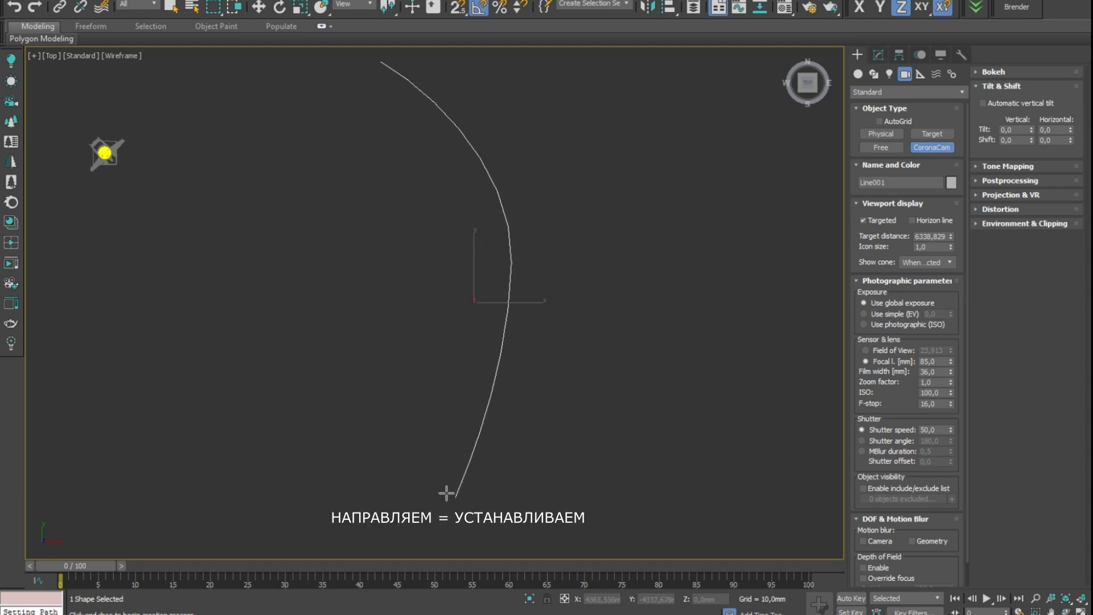
pyautogui.moveTo(447, 493); pyautogui.dragTo(106, 154)
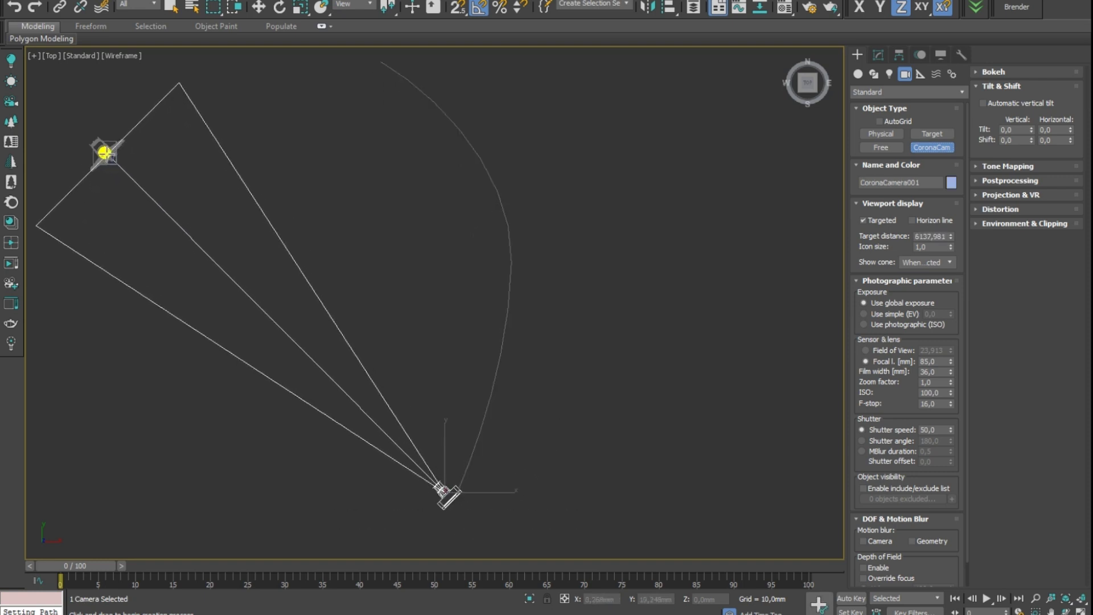
pyautogui.hotkey('alt', 'w')
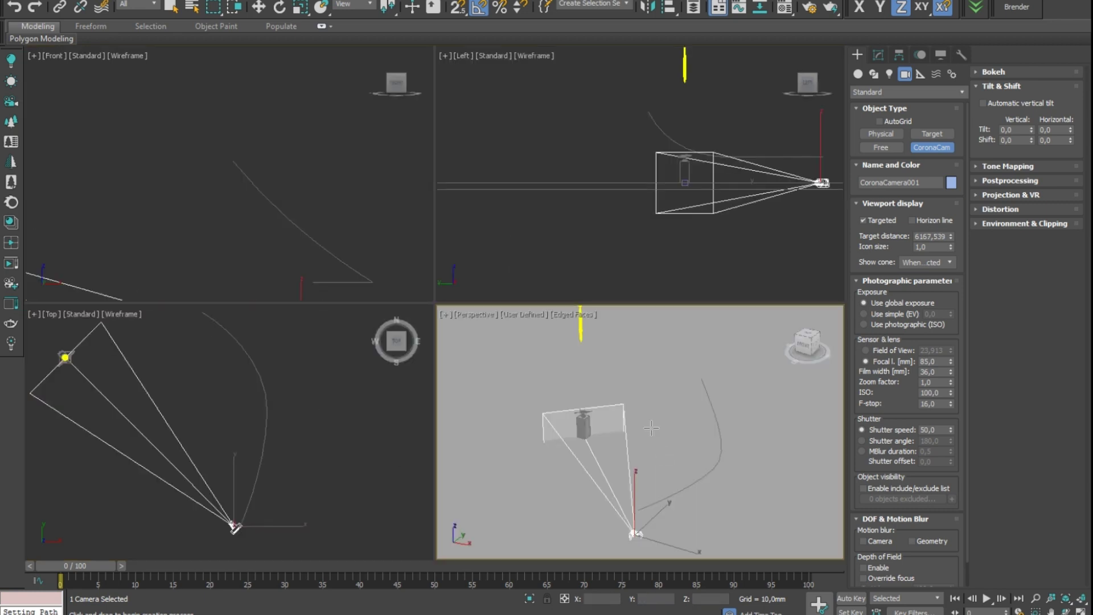
pyautogui.hotkey('alt', 'w')
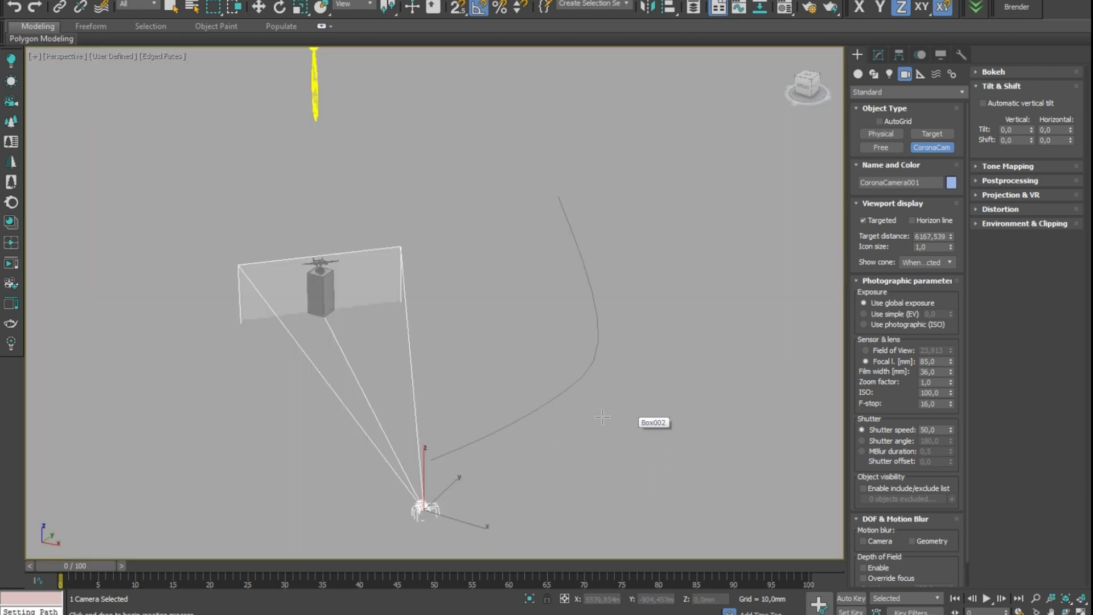
# View through CoronaCamera001, reframe it on the airplane, and start an interactive Corona render
pyautogui.press('c')
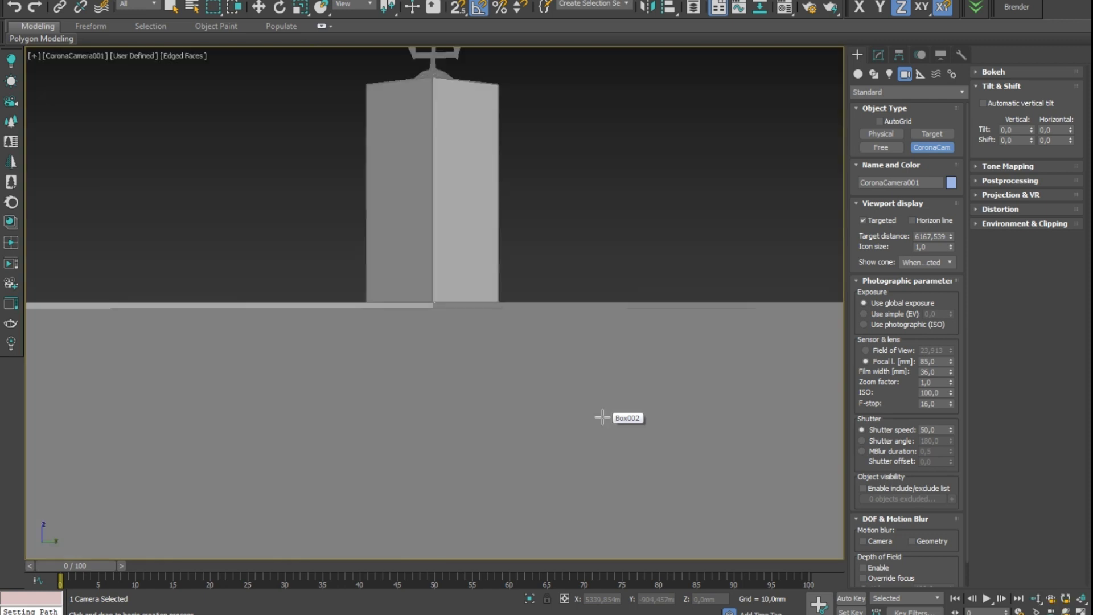
pyautogui.click(879, 54)
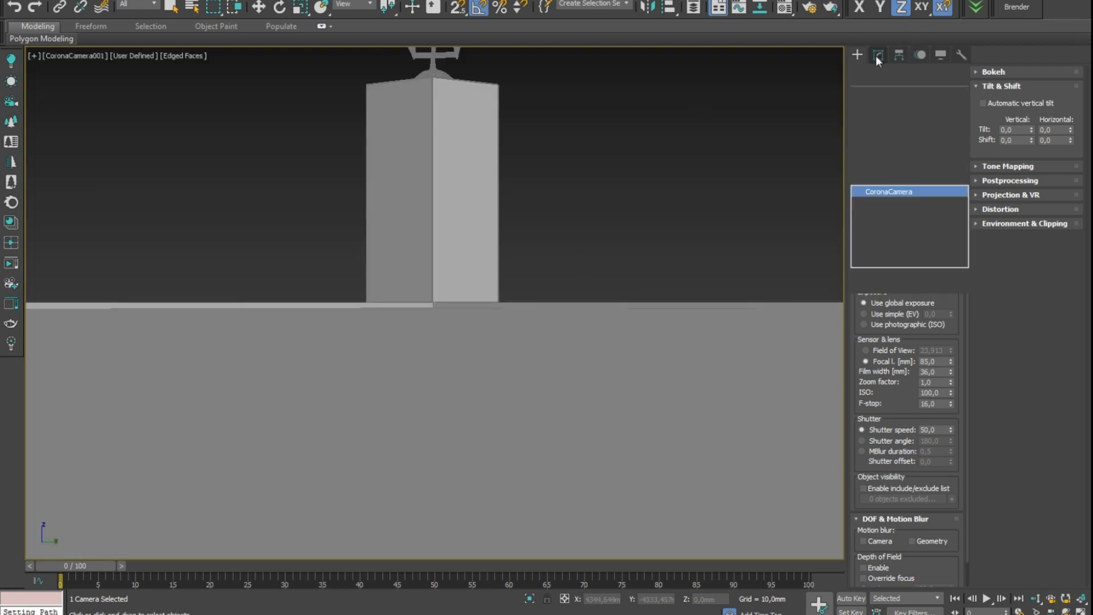
pyautogui.moveTo(563, 138); pyautogui.dragTo(564, 398, button='middle')
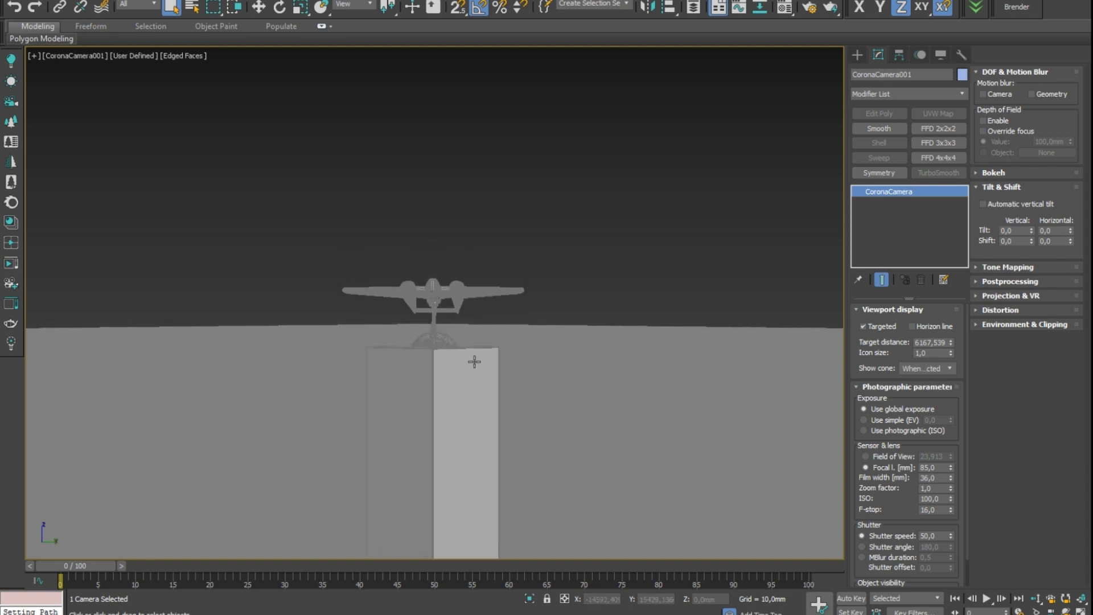
pyautogui.click(11, 263)
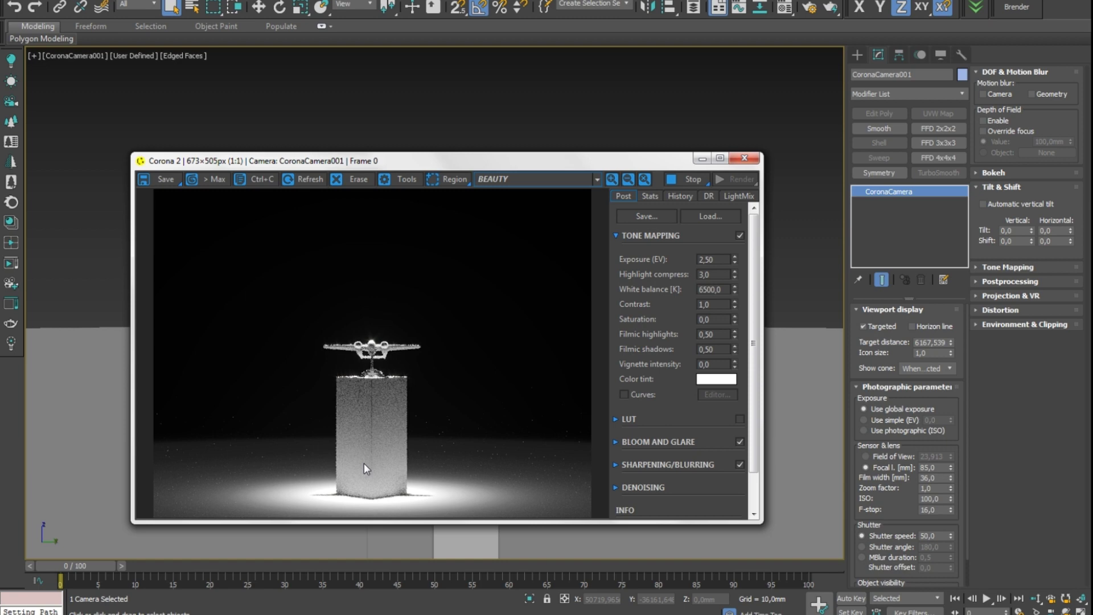
# Zoom and pan around the Corona VFB render, then stop it and close the window
pyautogui.scroll(1, 364, 462)
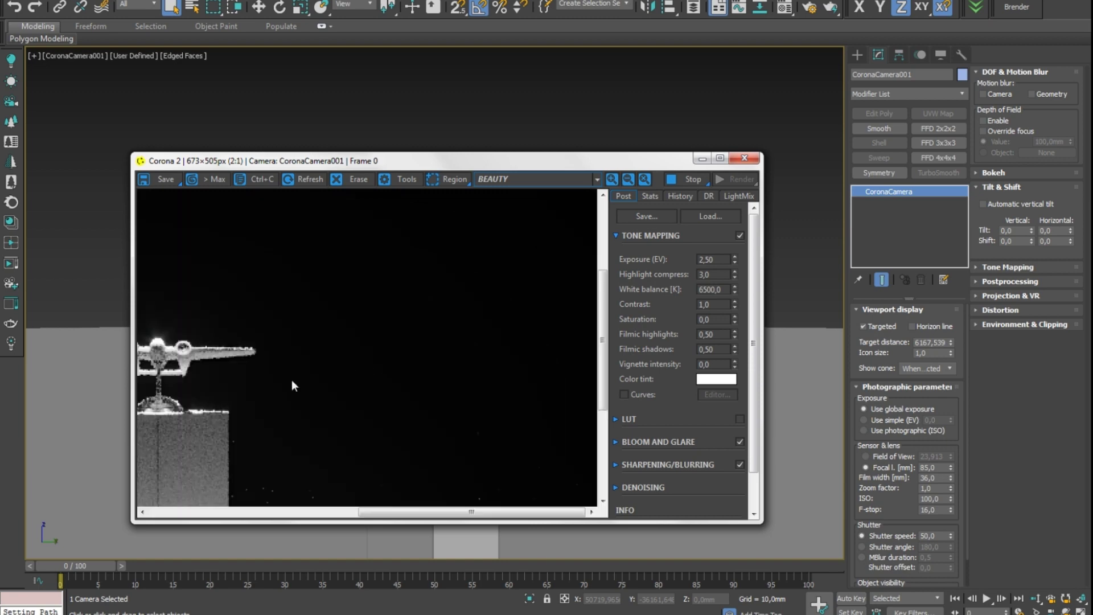
pyautogui.moveTo(291, 380); pyautogui.dragTo(472, 268)
pyautogui.scroll(-1, 361, 363)
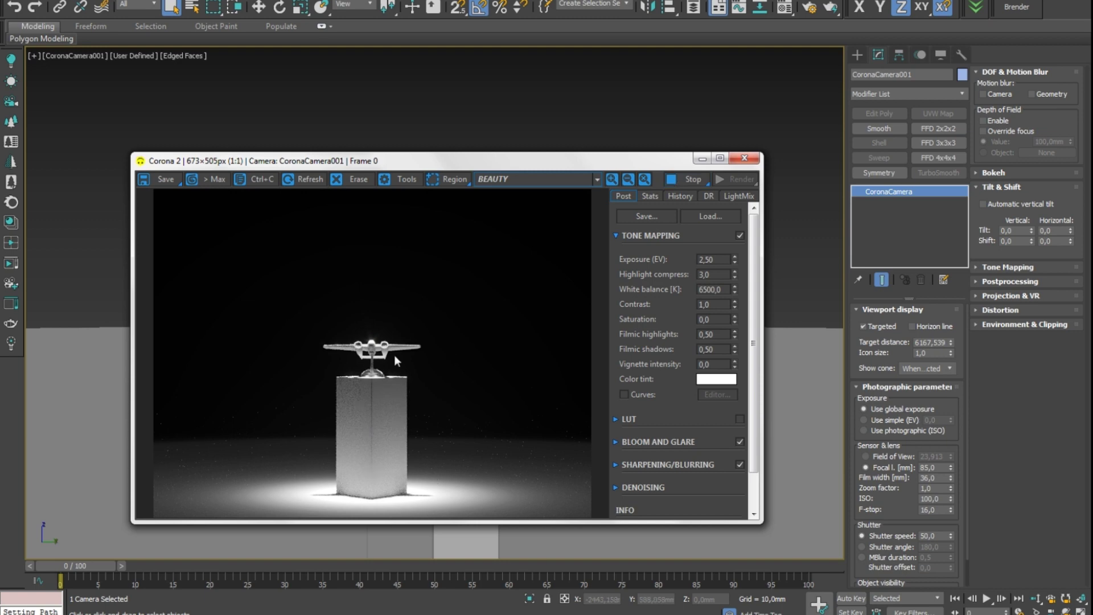
pyautogui.click(692, 180)
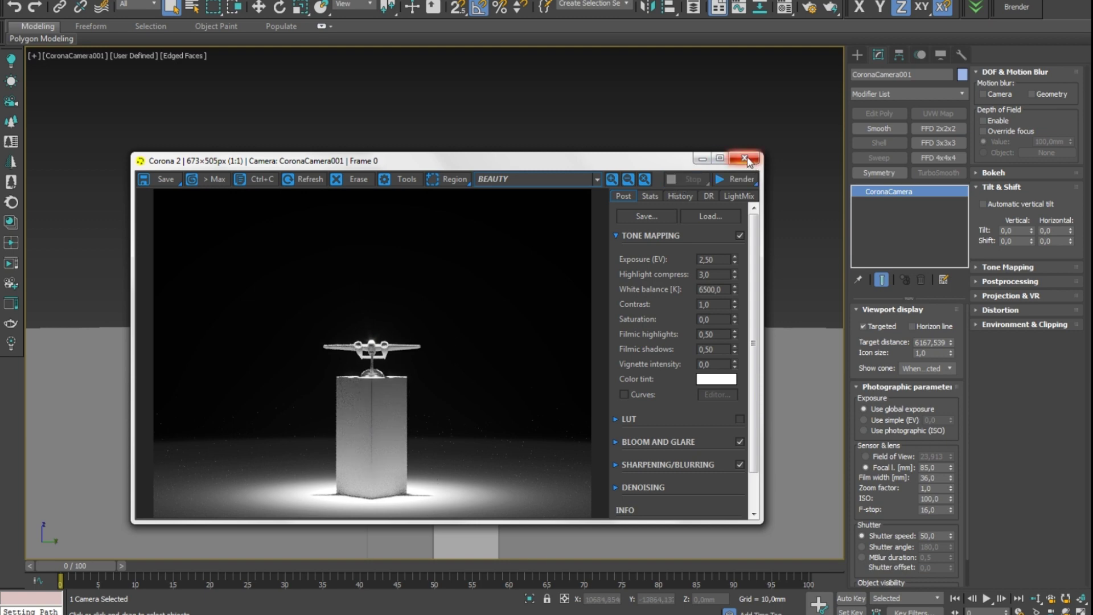
pyautogui.click(745, 159)
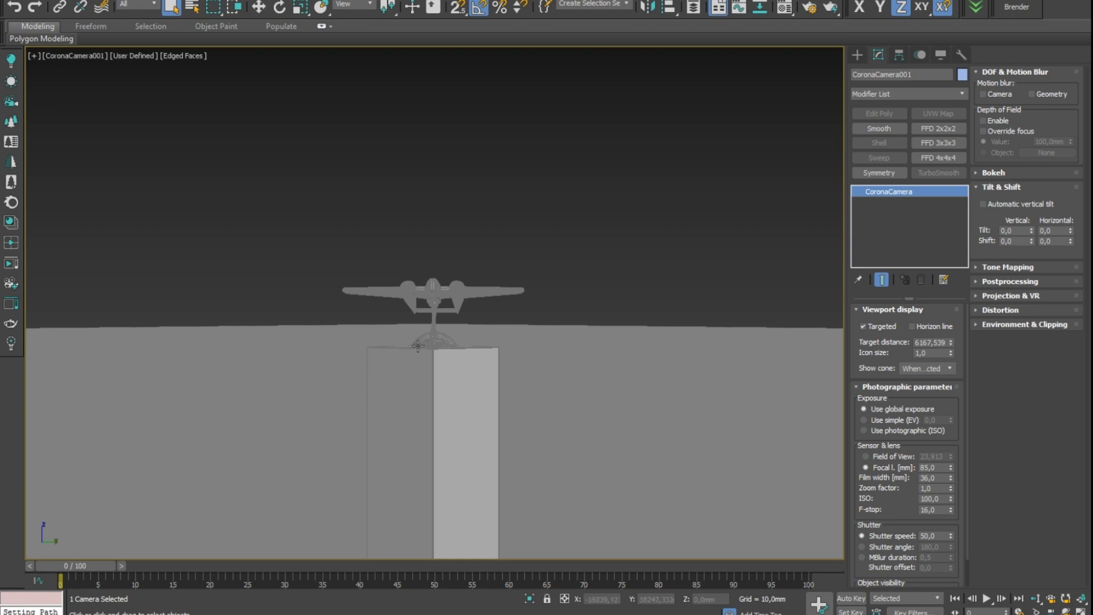
# Group the airplane and pedestal as Group001, then turn on Auto Key
pyautogui.click(437, 301)
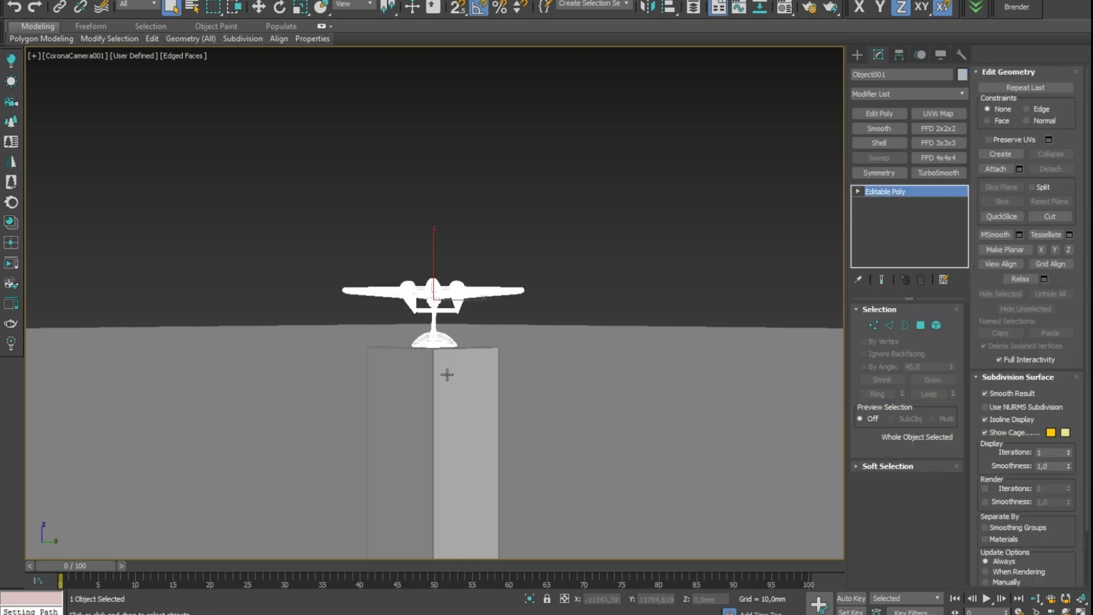
pyautogui.keyDown('ctrl'); pyautogui.click(446, 374); pyautogui.keyUp('ctrl')
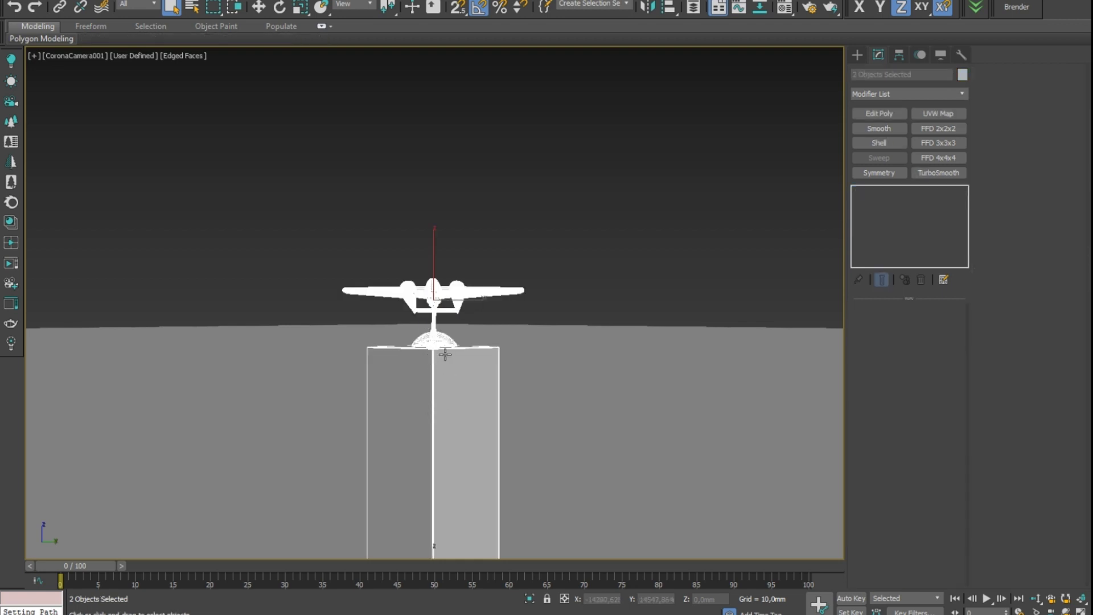
pyautogui.click(119, 0)
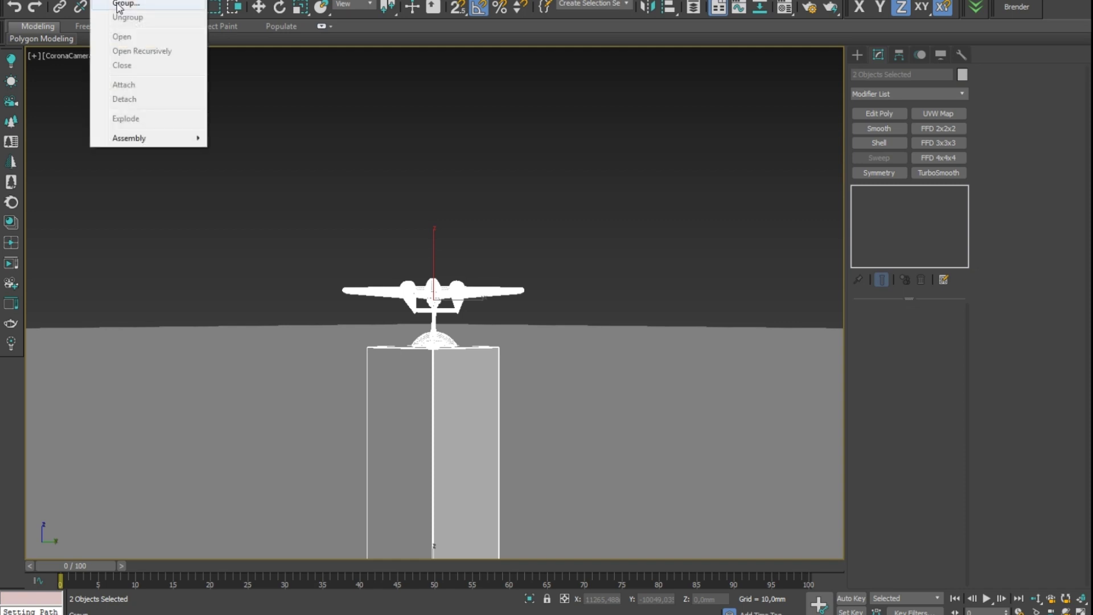
pyautogui.click(122, 3)
pyautogui.click(562, 323)
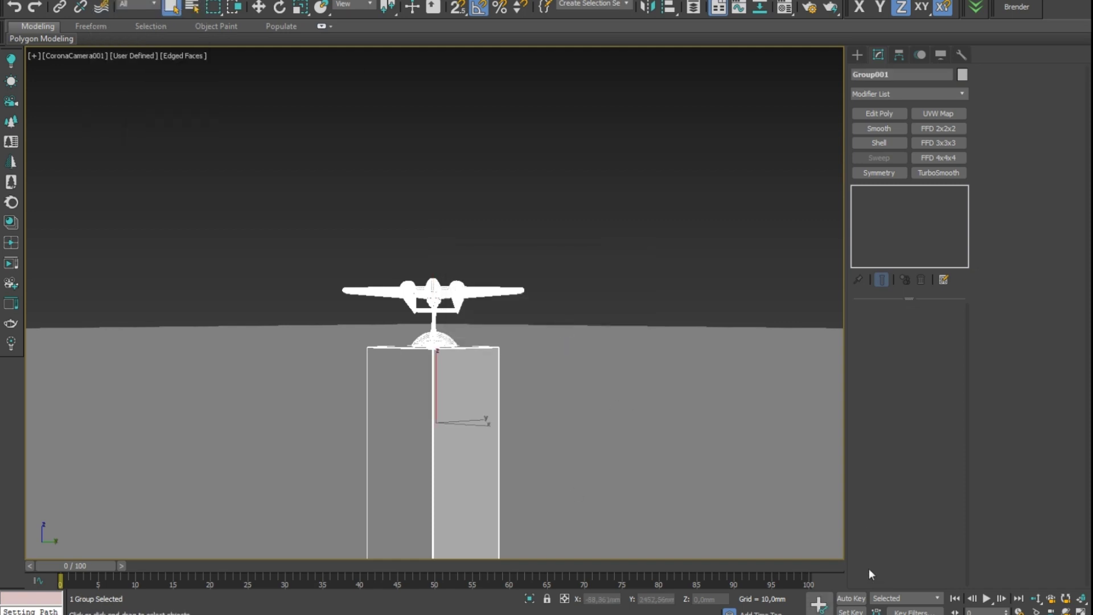
pyautogui.click(848, 598)
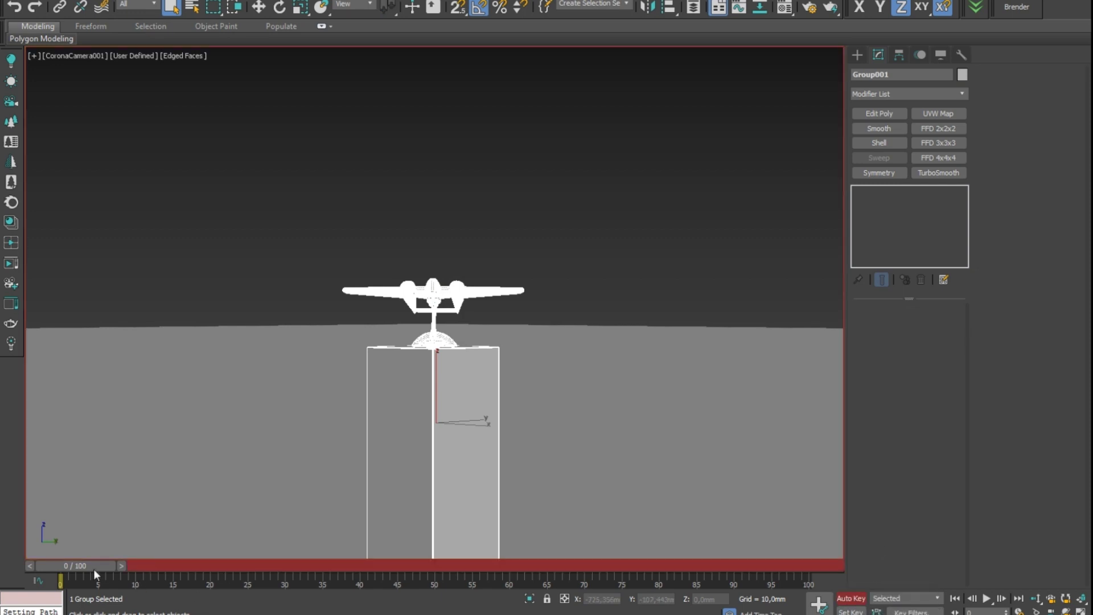
# At frame 100, rotate Group001 a full 360°, turn Auto Key off, and play it back
pyautogui.moveTo(84, 565); pyautogui.dragTo(811, 567)
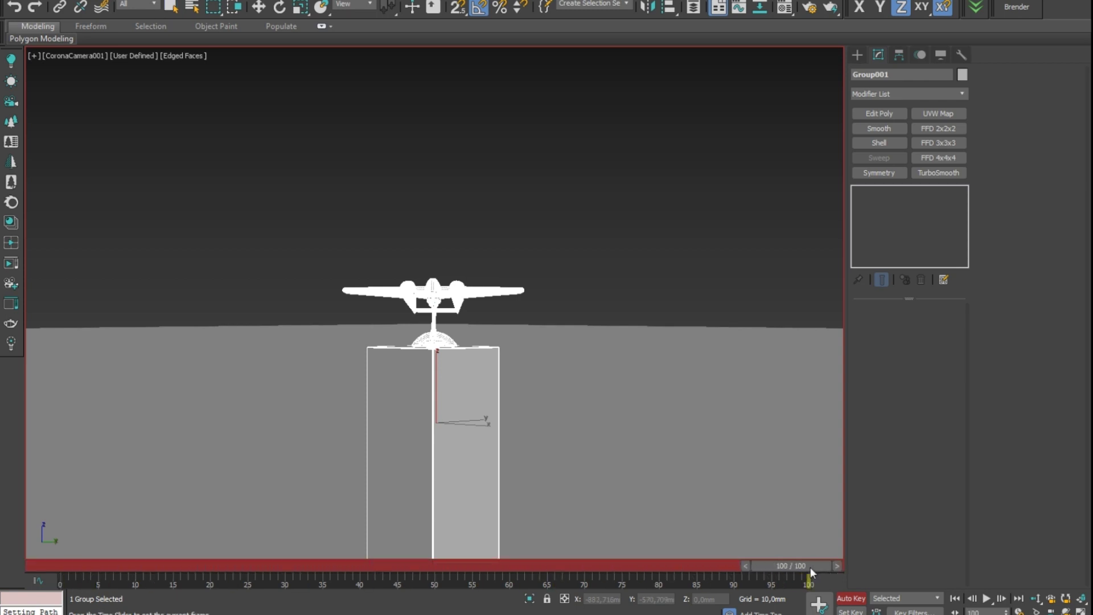
pyautogui.press('q')
pyautogui.press('e')
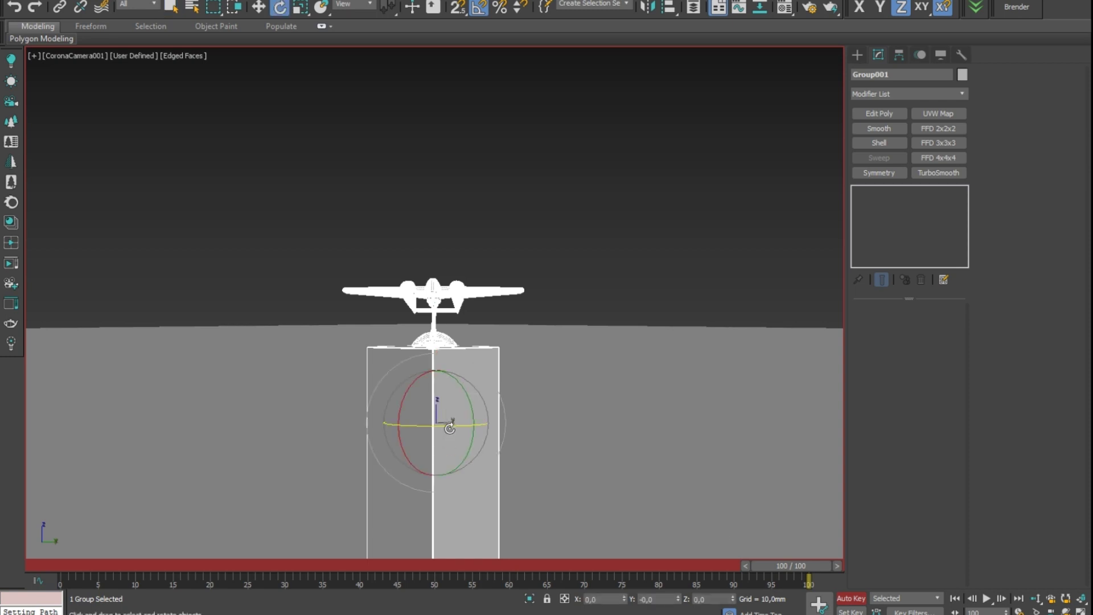
pyautogui.moveTo(454, 428); pyautogui.dragTo(219, 444)
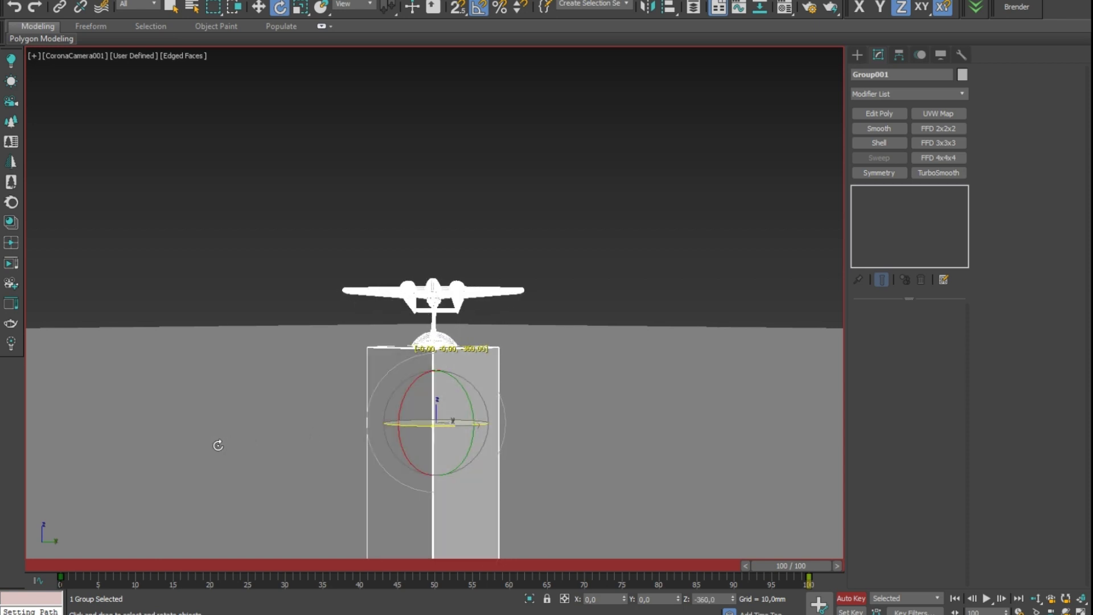
pyautogui.moveTo(218, 445); pyautogui.dragTo(218, 448)
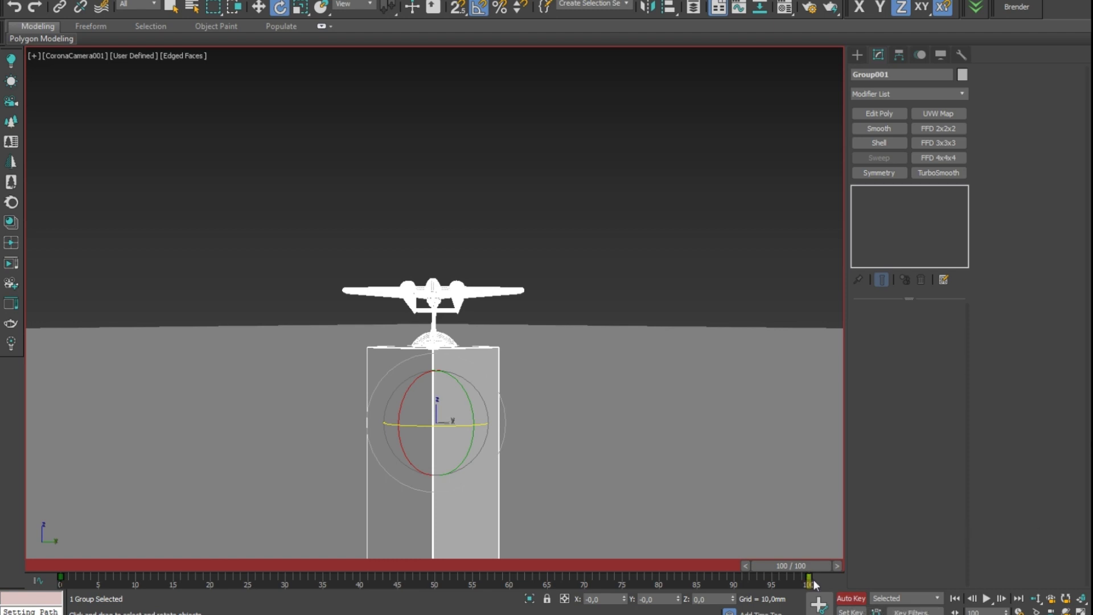
pyautogui.click(858, 600)
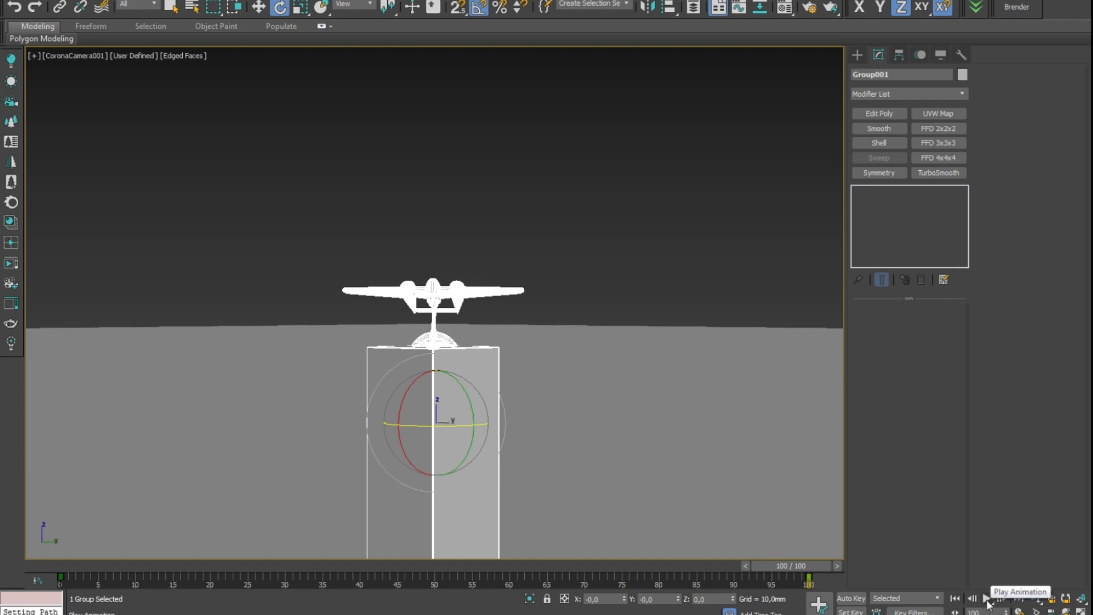
pyautogui.click(987, 599)
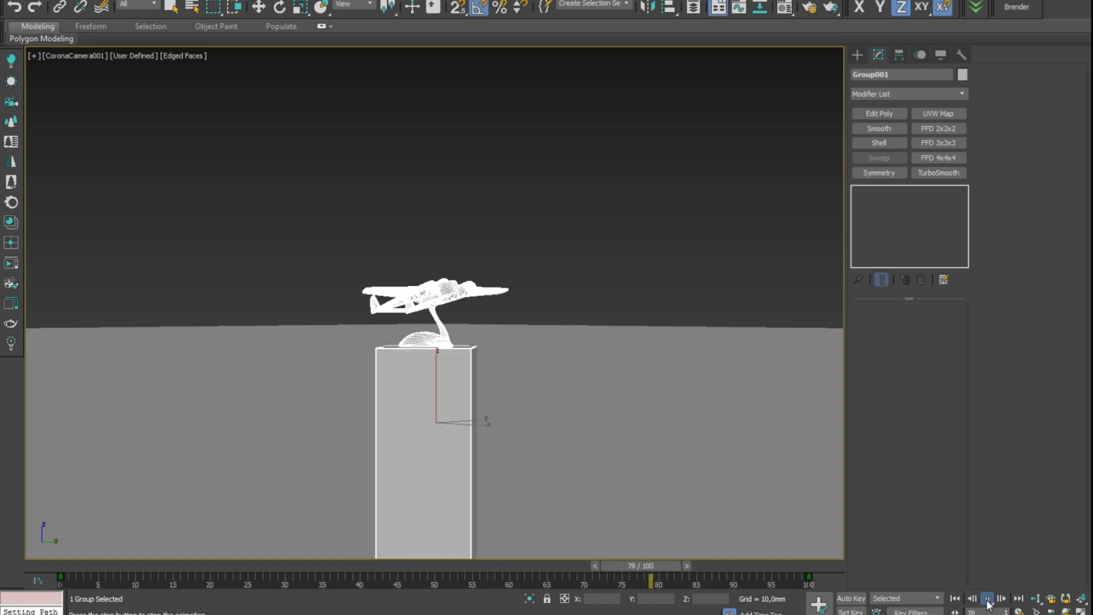
# Stop the rotation playback, return to frame 0, and switch back to Select Object
pyautogui.press('e')
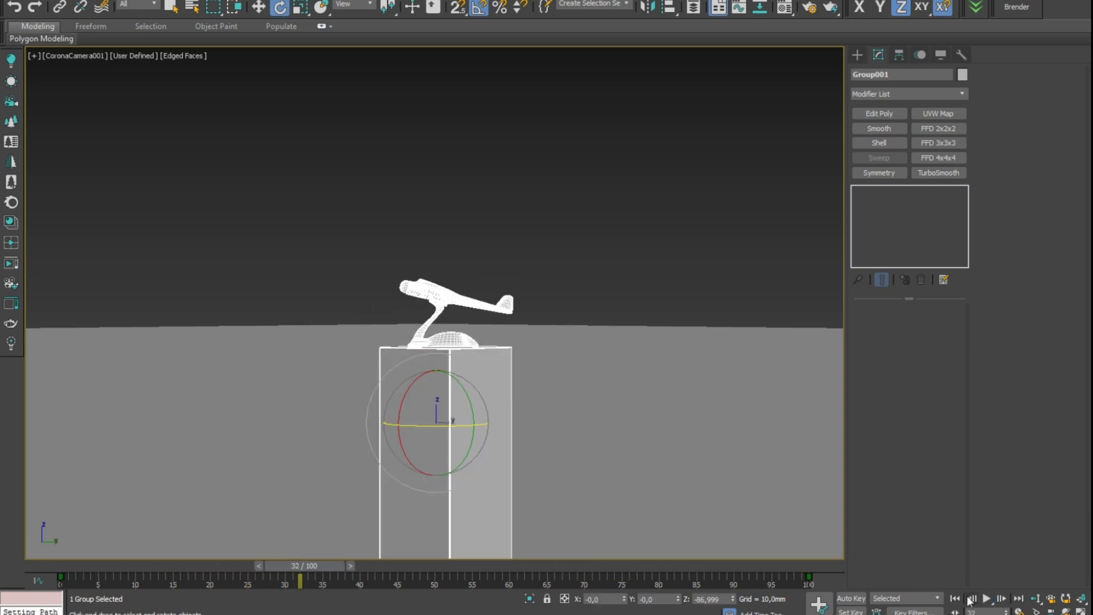
pyautogui.click(988, 598)
pyautogui.click(954, 599)
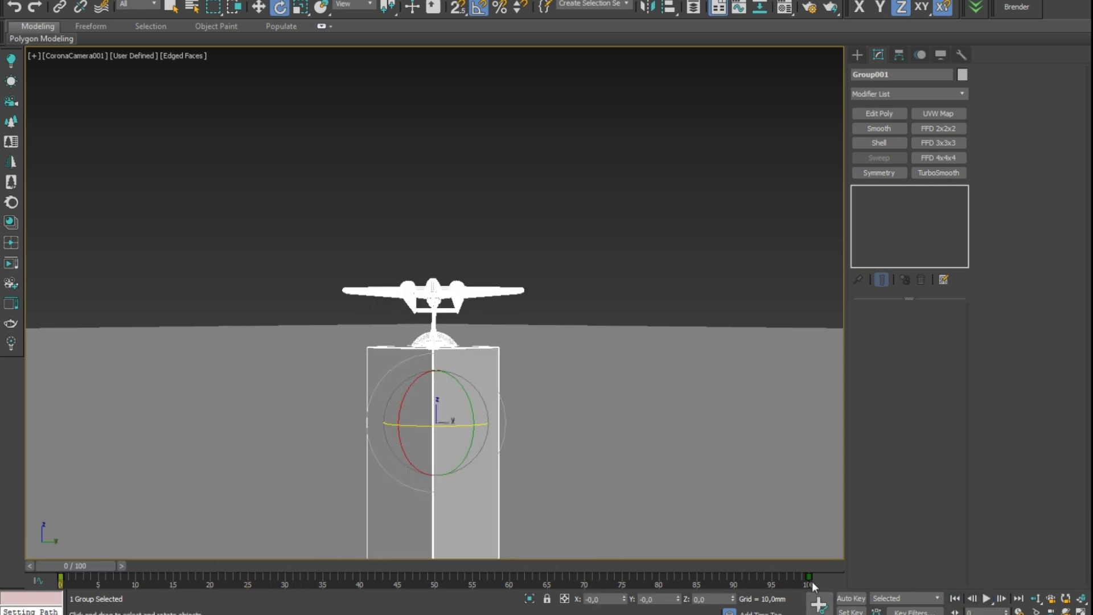
pyautogui.press('q')
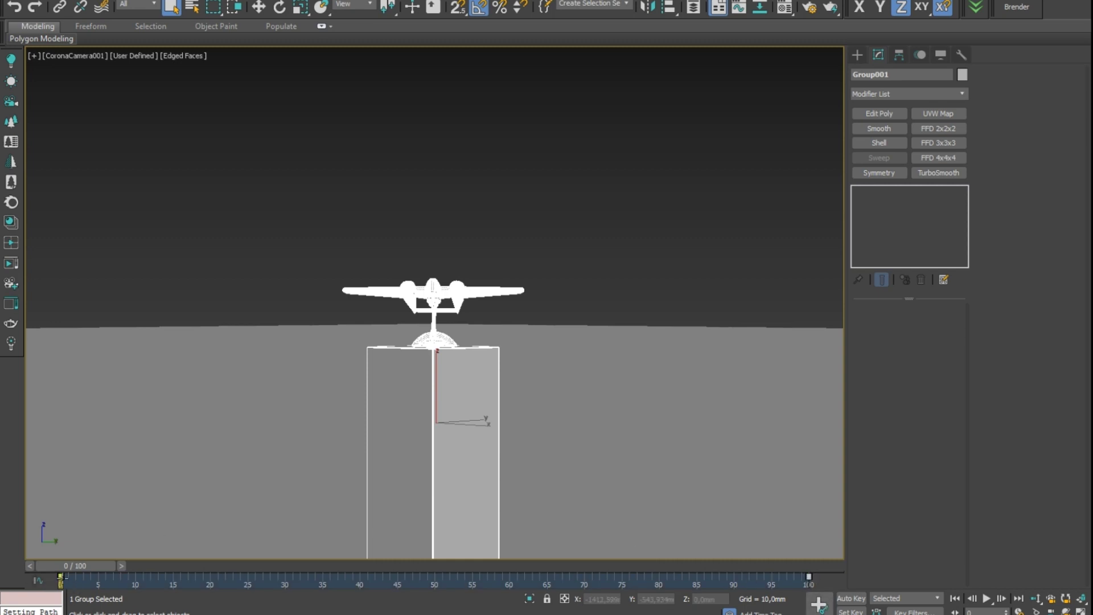
# Delete Group001's rotation keys, verify the plane stays still, and activate Top in four-view layout
pyautogui.rightClick(62, 578)
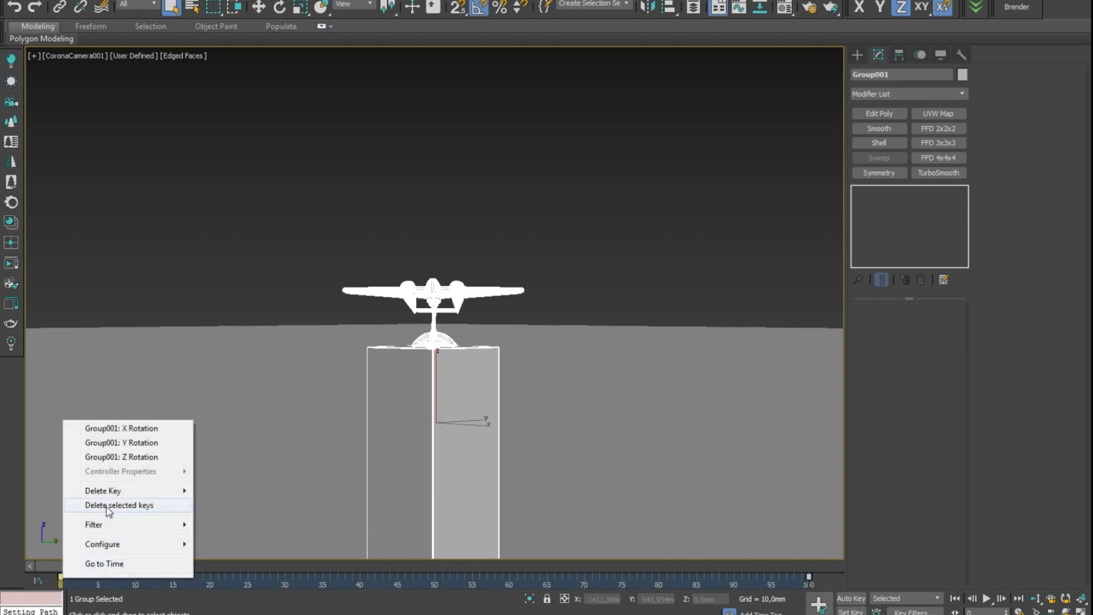
pyautogui.click(135, 505)
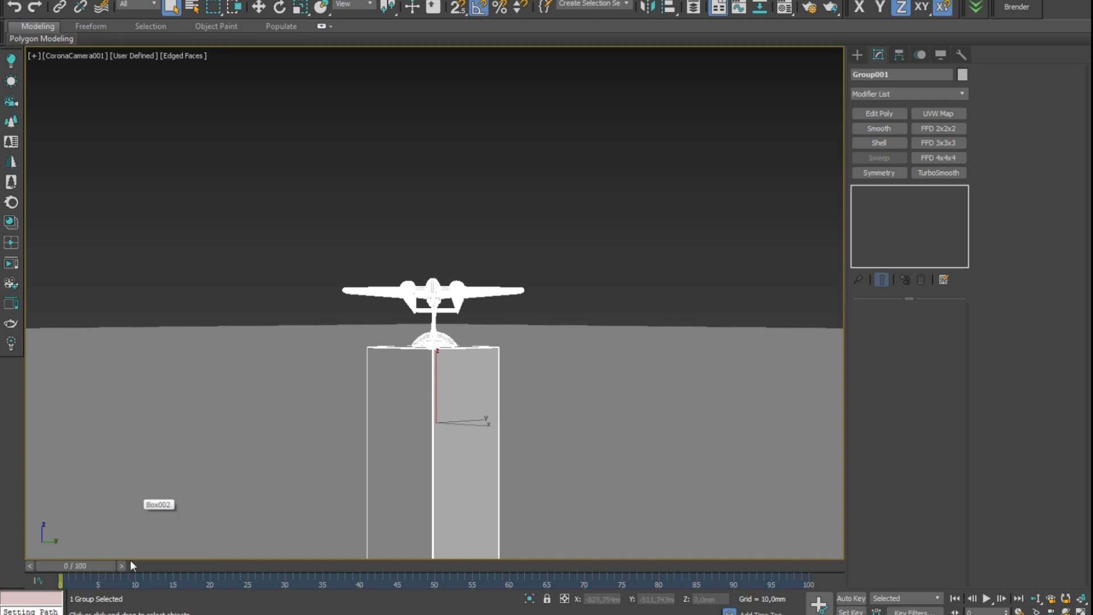
pyautogui.click(988, 600)
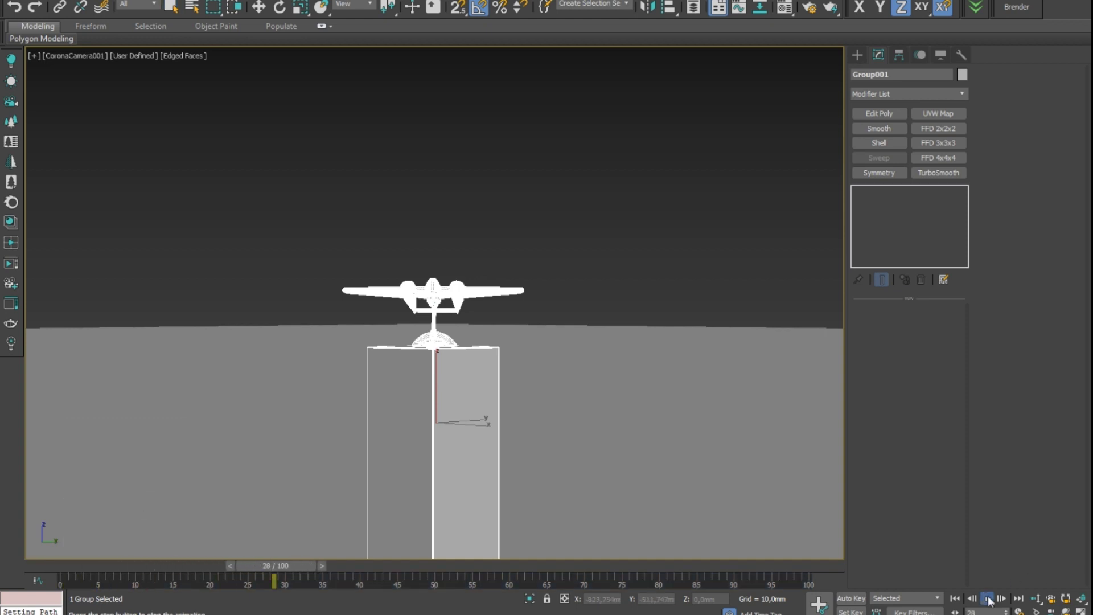
pyautogui.click(987, 598)
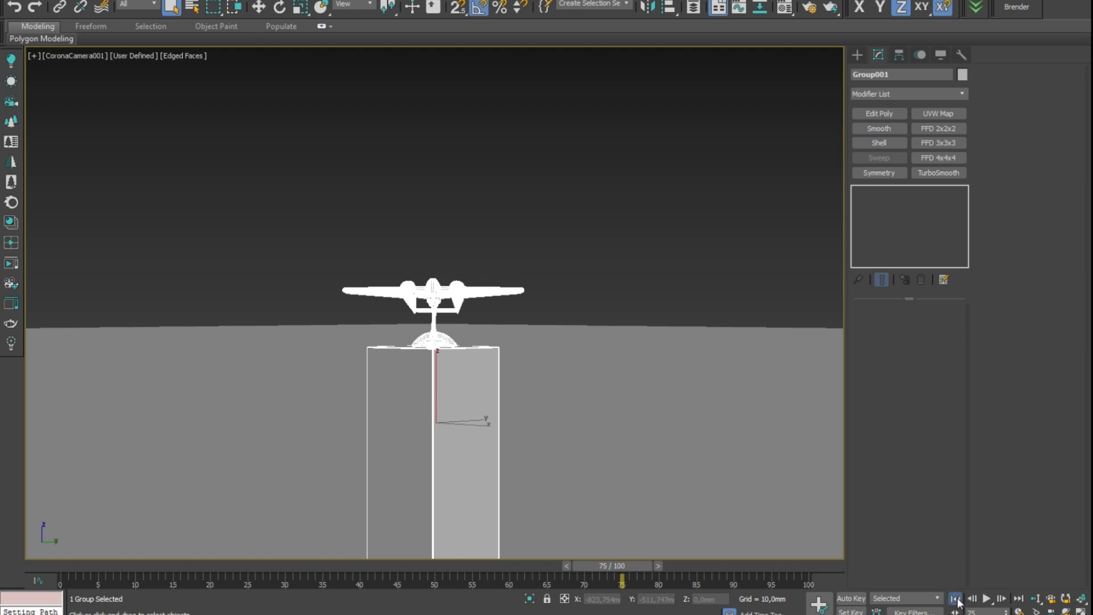
pyautogui.click(954, 599)
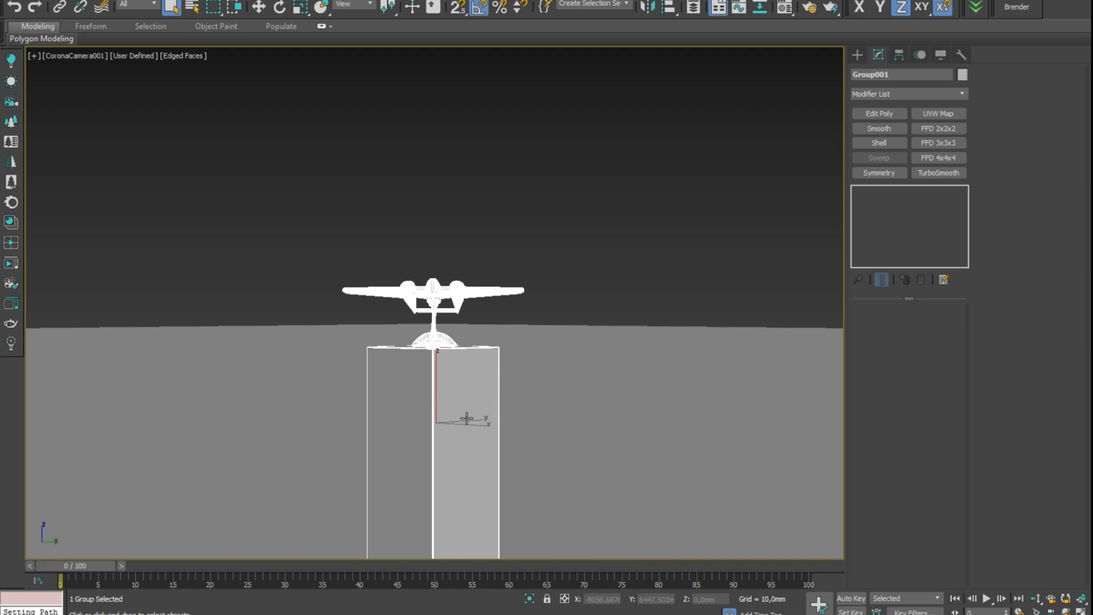
pyautogui.hotkey('alt', 'w')
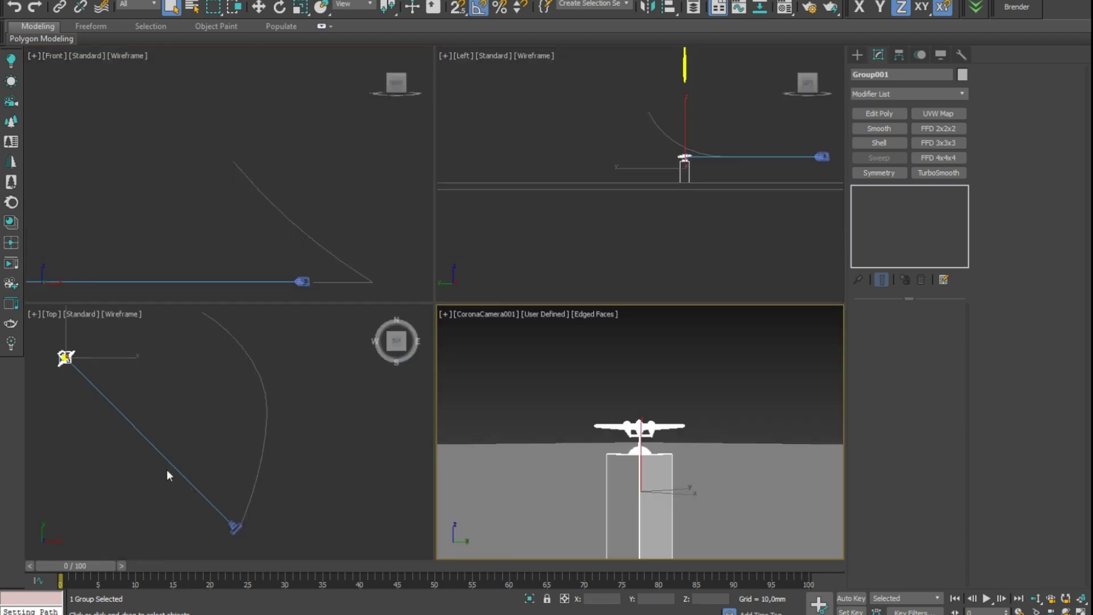
pyautogui.rightClick(220, 482)
# Maximize the Top view and select CoronaCamera001, undoing two trial moves
pyautogui.hotkey('alt', 'w')
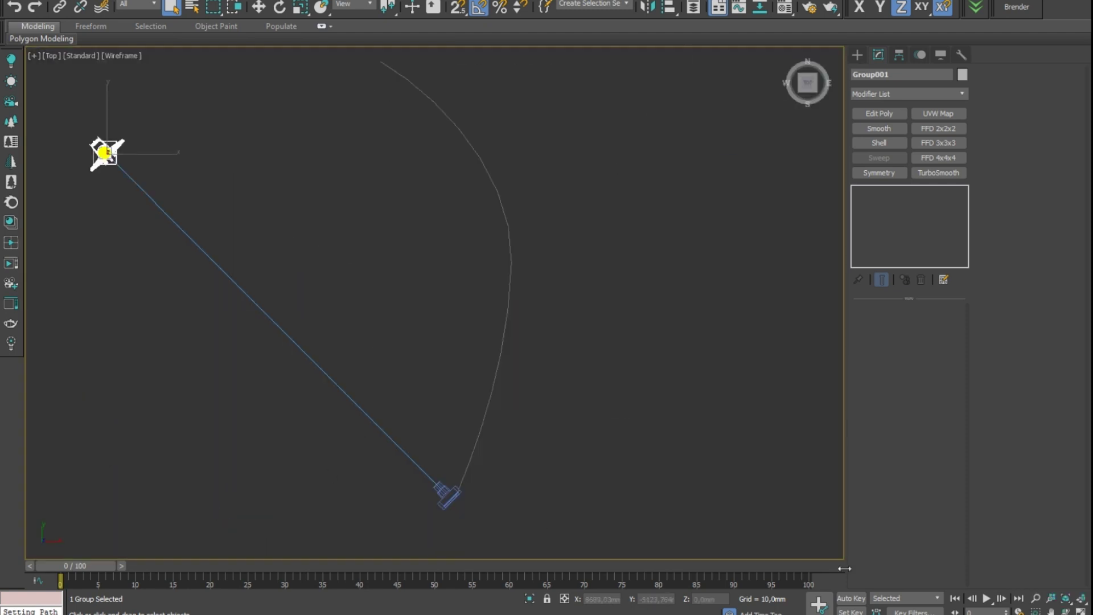
pyautogui.click(851, 598)
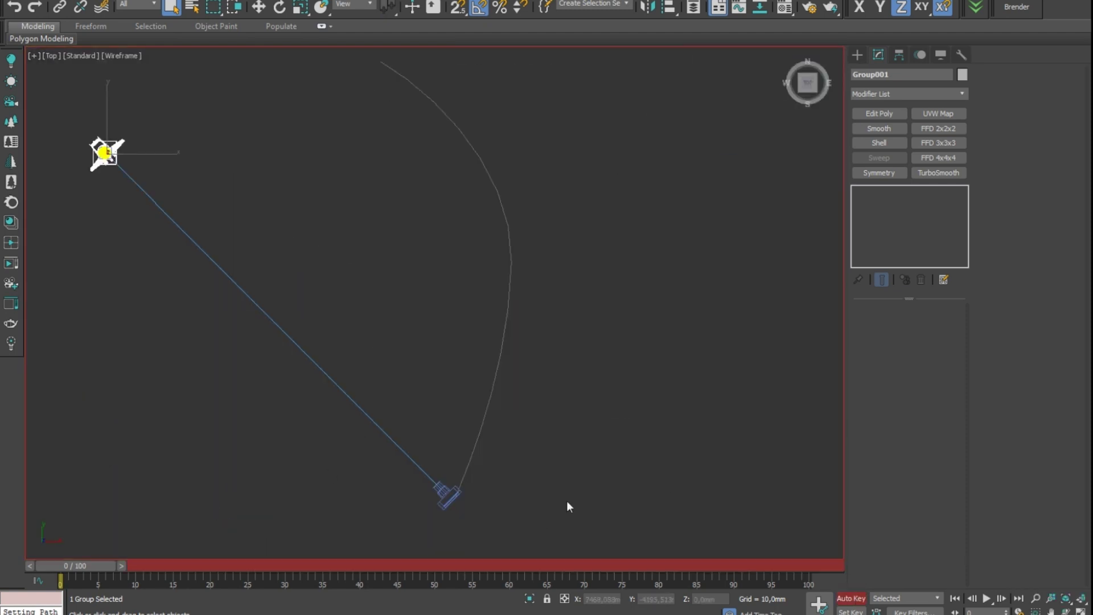
pyautogui.click(449, 505)
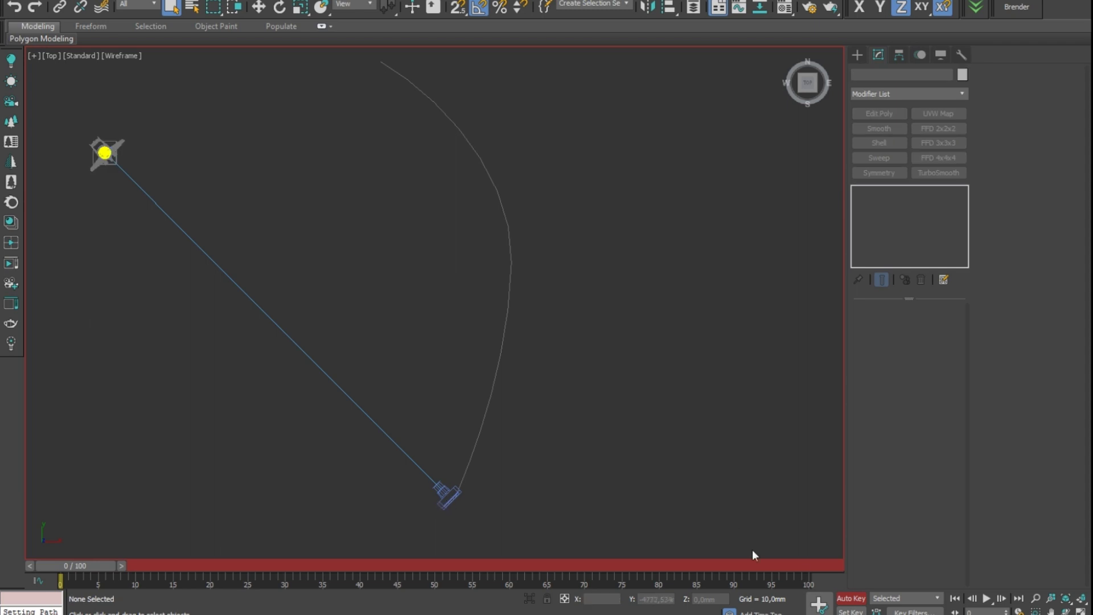
pyautogui.click(851, 598)
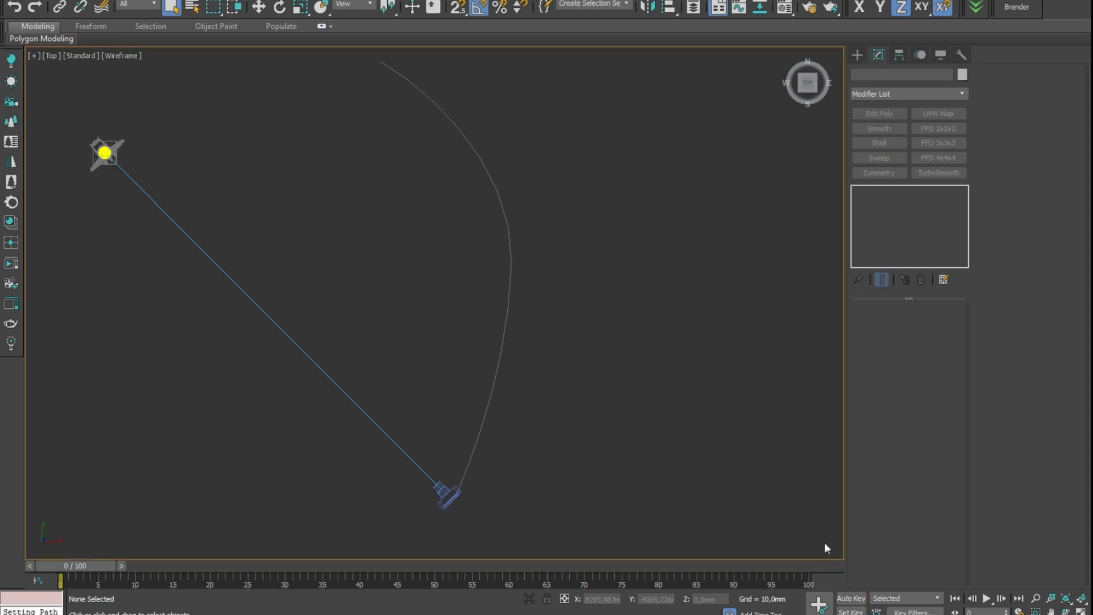
pyautogui.click(448, 501)
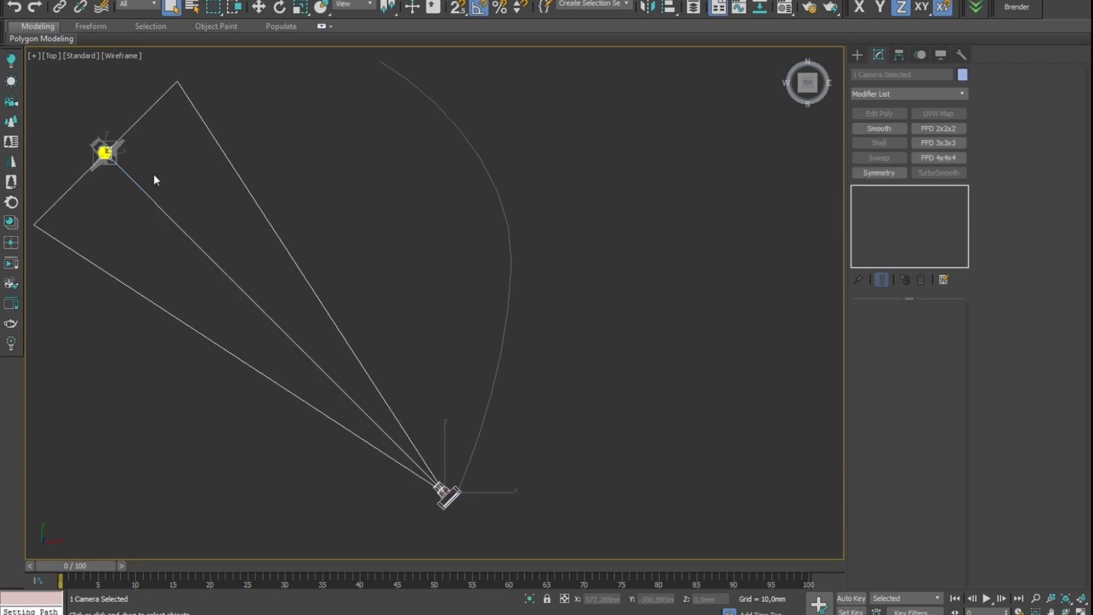
pyautogui.press('w')
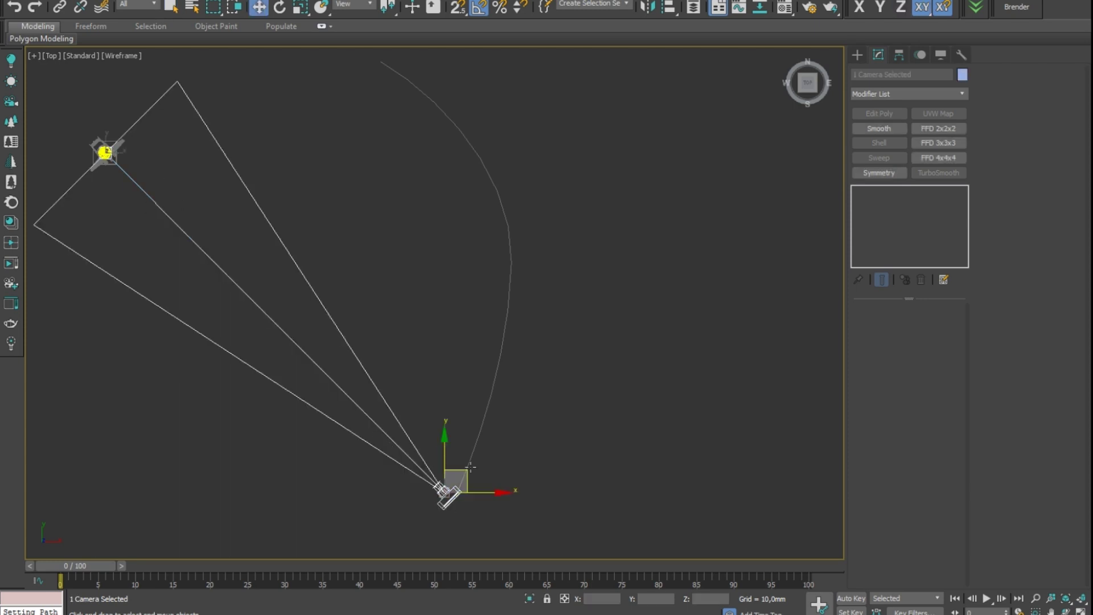
pyautogui.moveTo(466, 473); pyautogui.dragTo(498, 471)
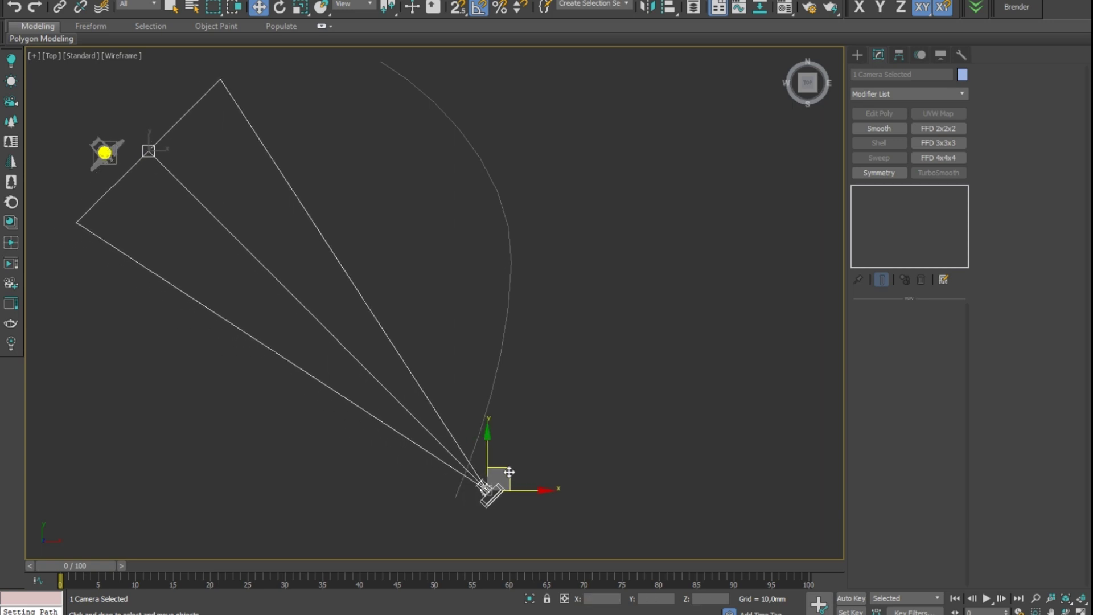
pyautogui.hotkey('ctrl', 'z')
pyautogui.click(480, 517)
pyautogui.click(451, 500)
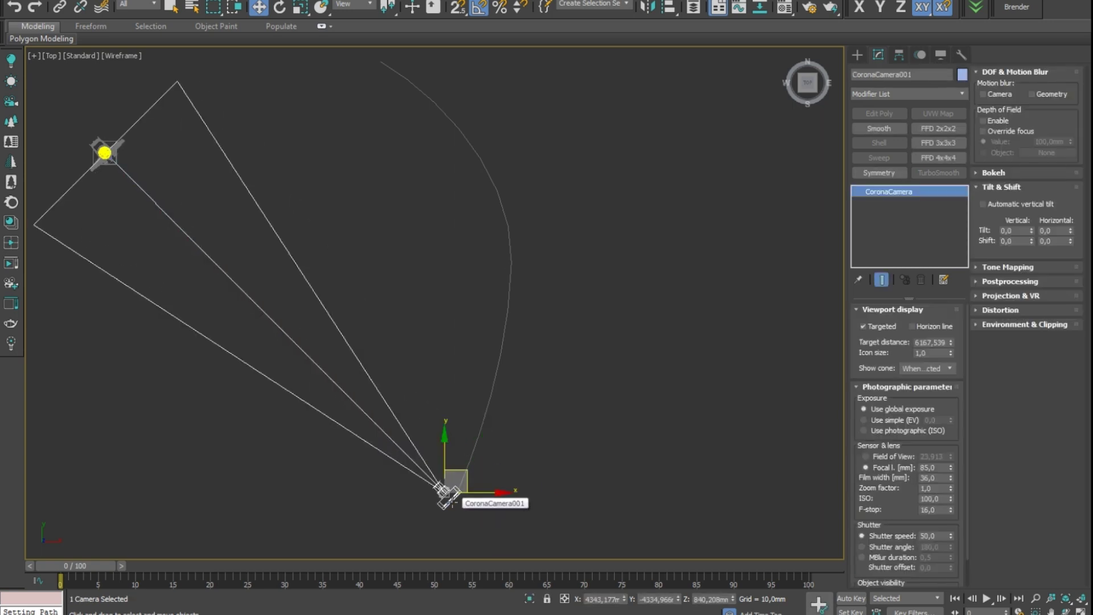
pyautogui.moveTo(468, 471); pyautogui.dragTo(590, 434)
pyautogui.hotkey('ctrl', 'z')
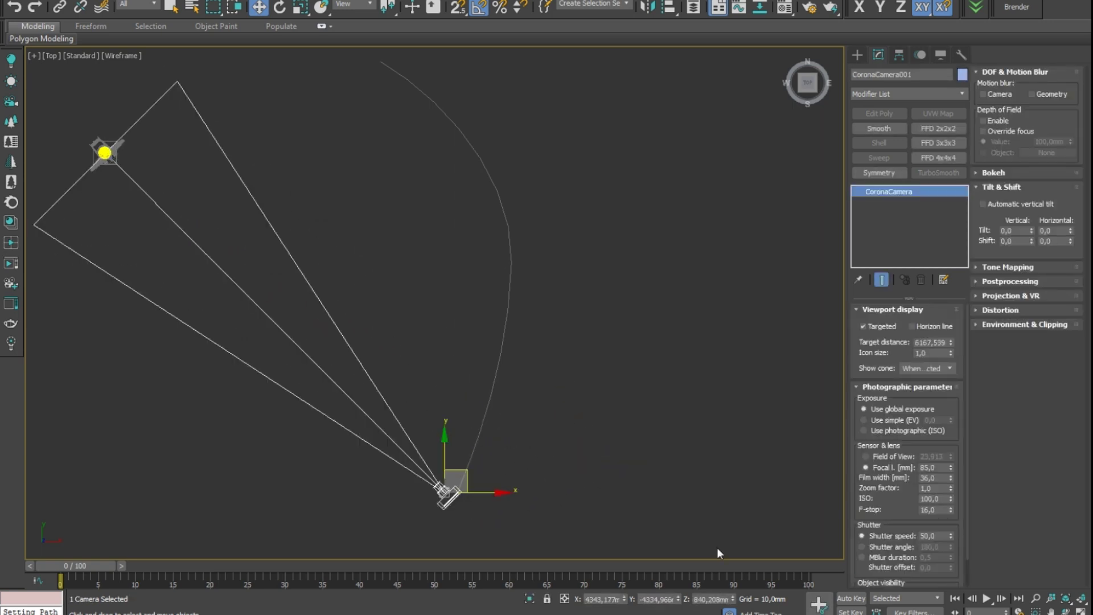
# Auto-key the camera moving to the arc's top end at frame 100, then view through it
pyautogui.click(852, 599)
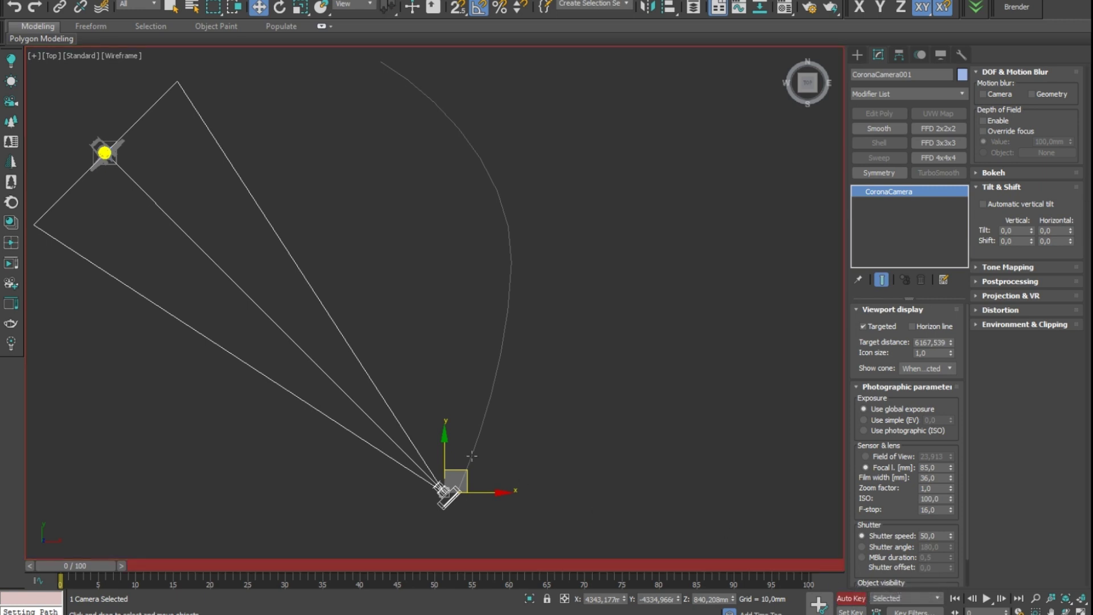
pyautogui.moveTo(75, 569); pyautogui.dragTo(869, 565)
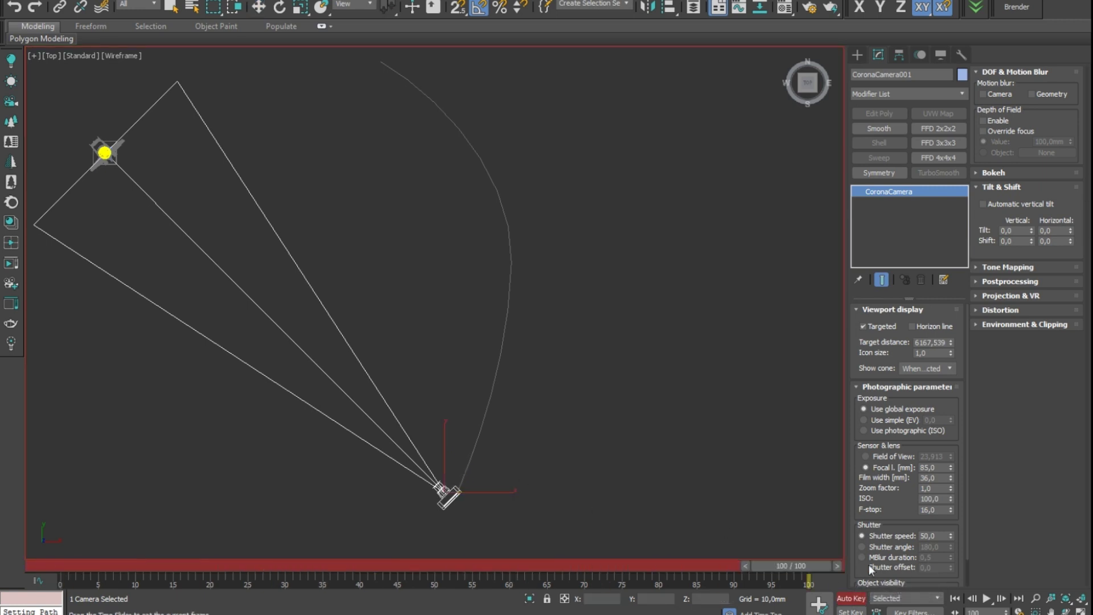
pyautogui.moveTo(463, 470); pyautogui.dragTo(336, 74)
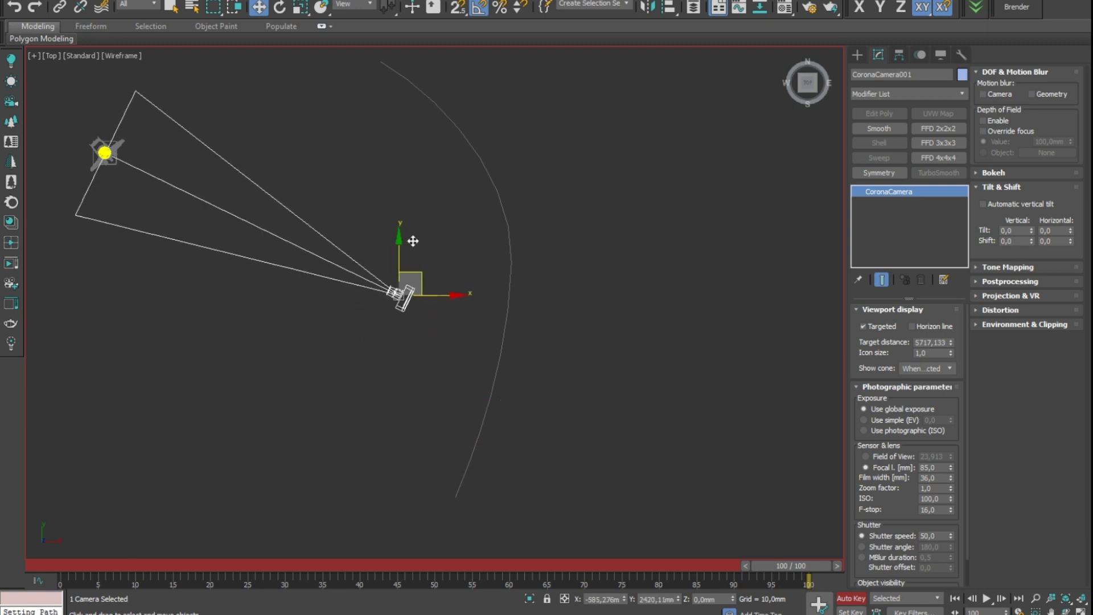
pyautogui.click(850, 599)
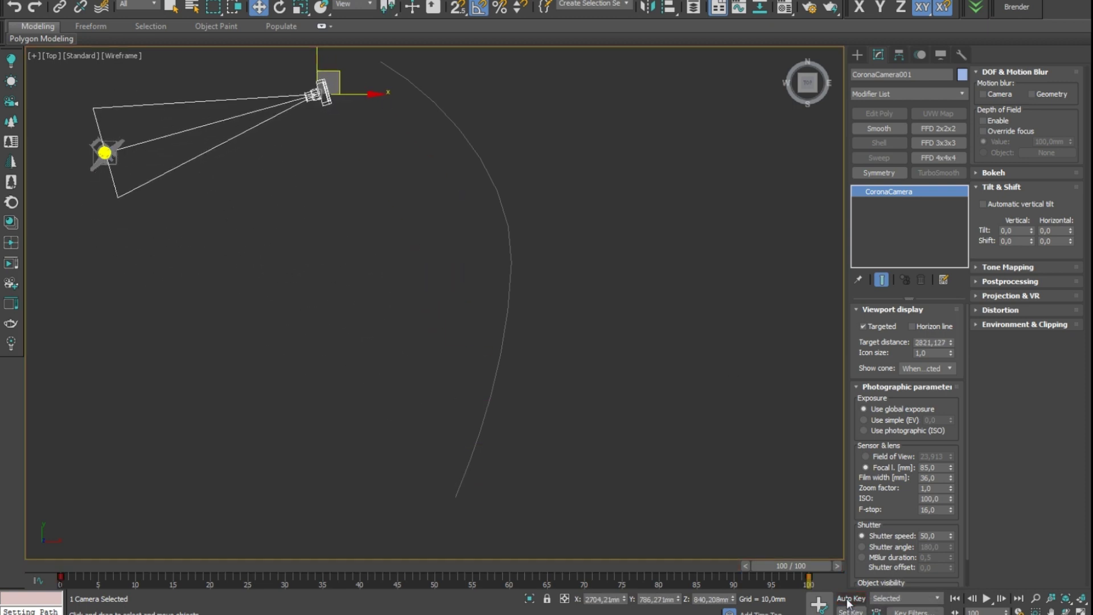
pyautogui.moveTo(812, 565); pyautogui.dragTo(319, 565)
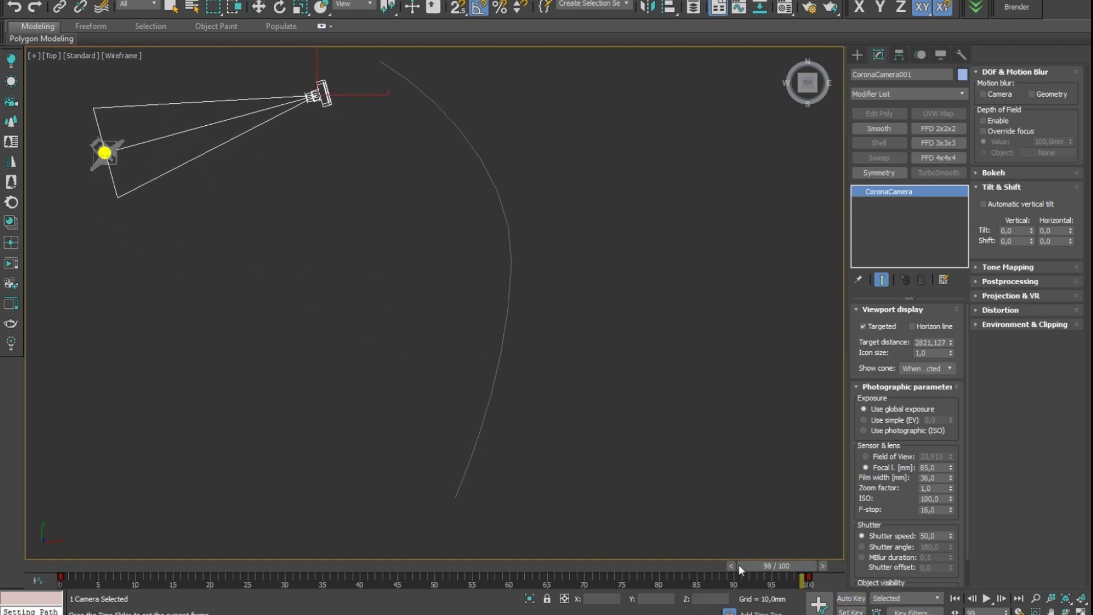
pyautogui.press('/')
pyautogui.hotkey('alt', 'w')
pyautogui.hotkey('alt', 'w')
pyautogui.hotkey('alt', 'w')
pyautogui.rightClick(508, 379)
pyautogui.hotkey('alt', 'w')
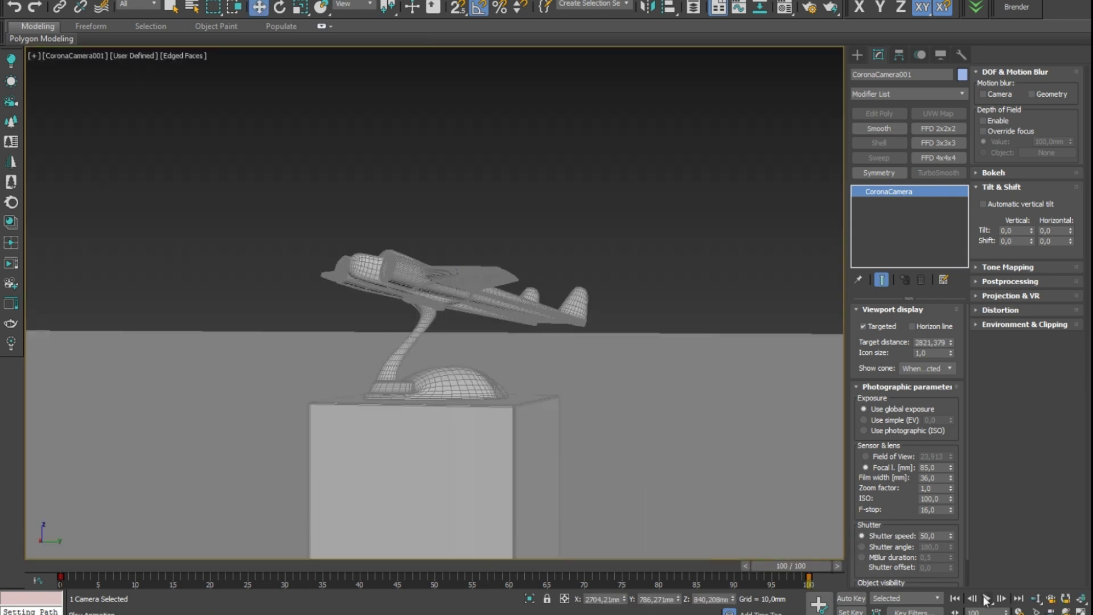
# Play the camera animation, delete its frame-100 key, return to frame 0, and switch to Perspective
pyautogui.click(955, 598)
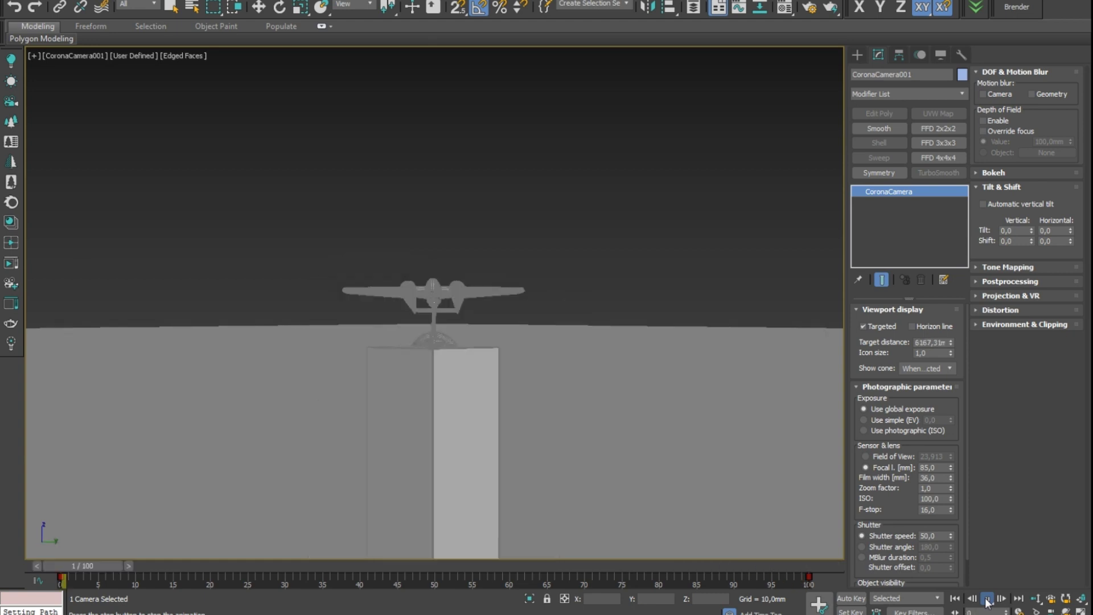
pyautogui.click(987, 602)
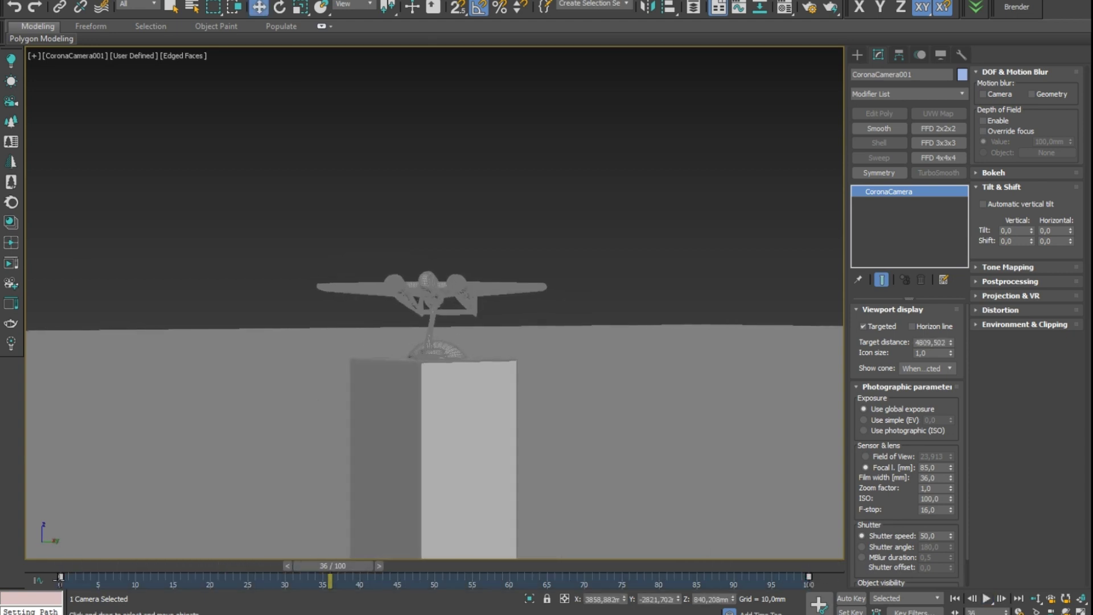
pyautogui.rightClick(59, 578)
pyautogui.click(119, 508)
pyautogui.moveTo(249, 569); pyautogui.dragTo(34, 568)
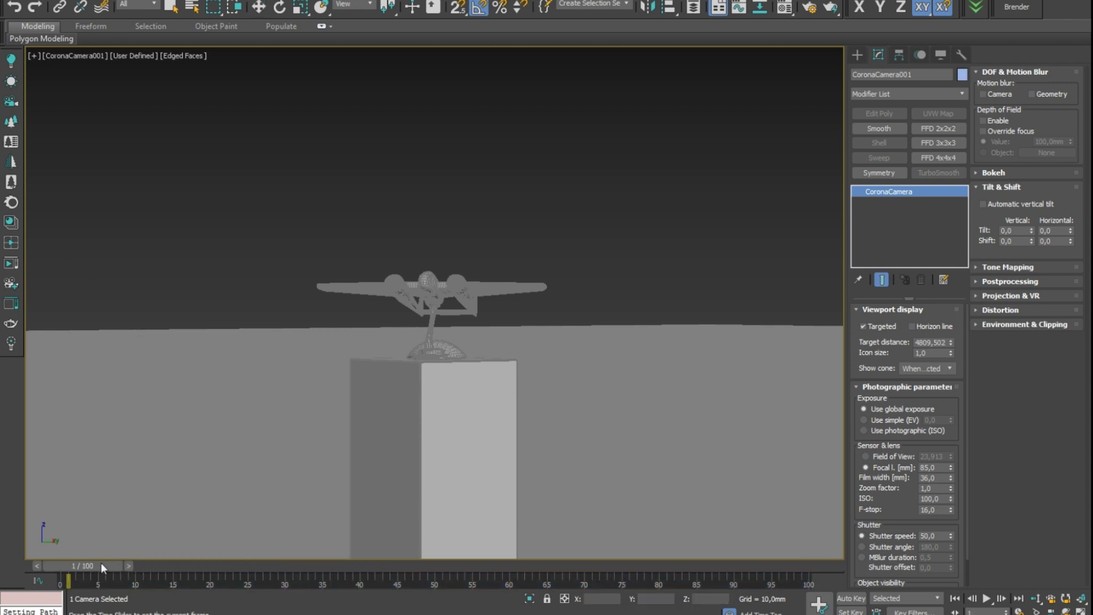
pyautogui.press('w')
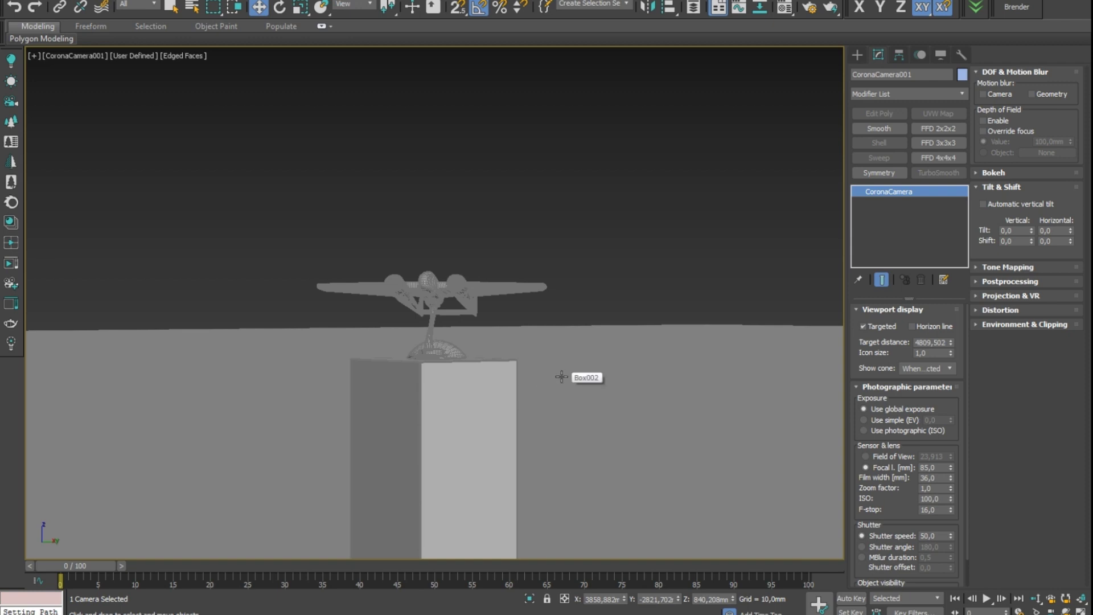
pyautogui.press('p')
pyautogui.scroll(-5, 538, 367)
# Orbit the Perspective view, then maximize and zoom out the Top view showing CoronaCamera001 and the path
pyautogui.scroll(-3, 617, 398)
pyautogui.scroll(-5, 505, 392)
pyautogui.scroll(2, 579, 359)
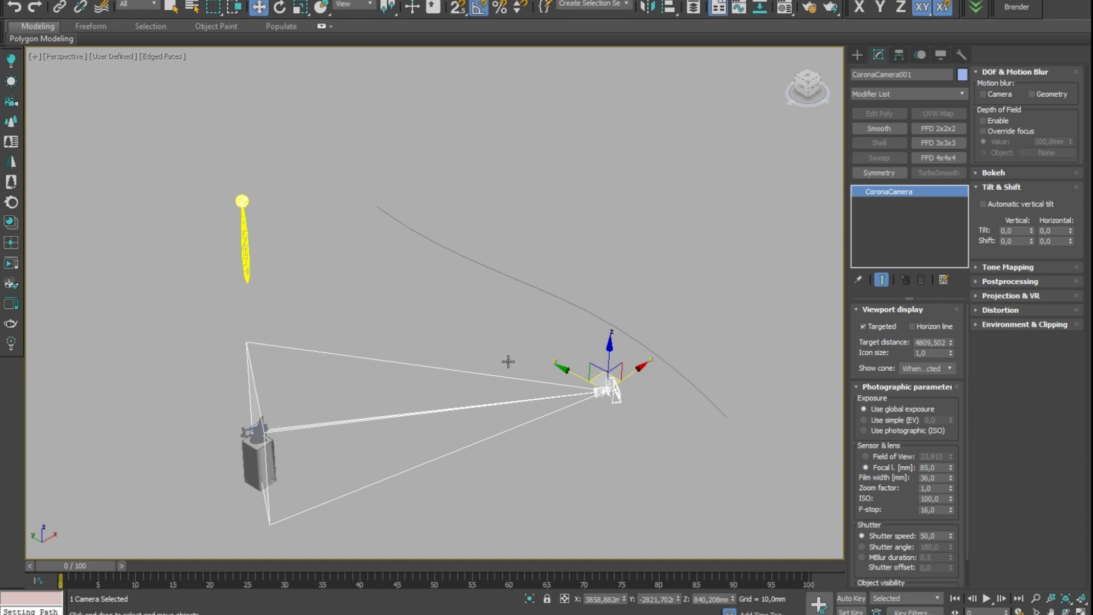
pyautogui.keyDown('alt'); pyautogui.moveTo(613, 379); pyautogui.dragTo(558, 345, button='middle'); pyautogui.keyUp('alt')
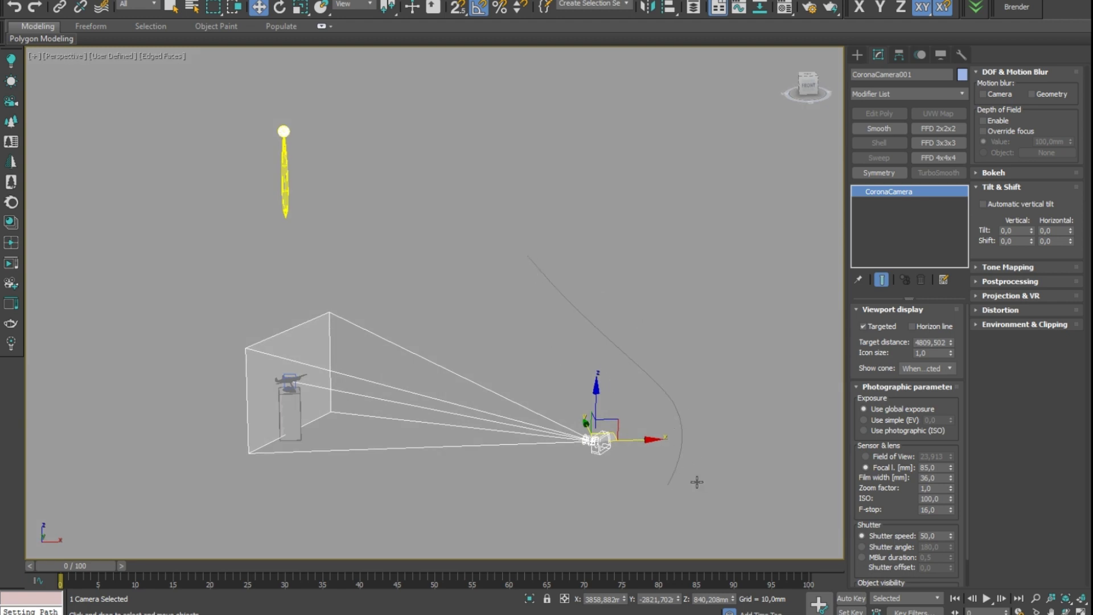
pyautogui.keyDown('alt'); pyautogui.moveTo(695, 481); pyautogui.dragTo(352, 533, button='middle'); pyautogui.keyUp('alt')
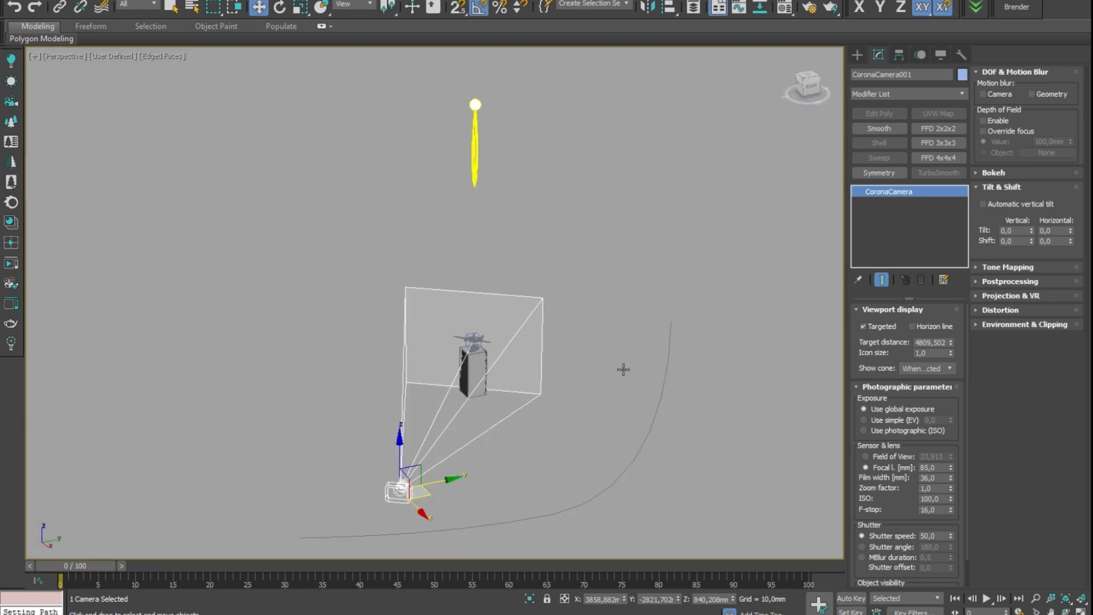
pyautogui.keyDown('alt'); pyautogui.moveTo(539, 439); pyautogui.dragTo(617, 451, button='middle'); pyautogui.keyUp('alt')
pyautogui.hotkey('alt', 'w')
pyautogui.rightClick(319, 443)
pyautogui.hotkey('alt', 'w')
pyautogui.scroll(-4, 454, 326)
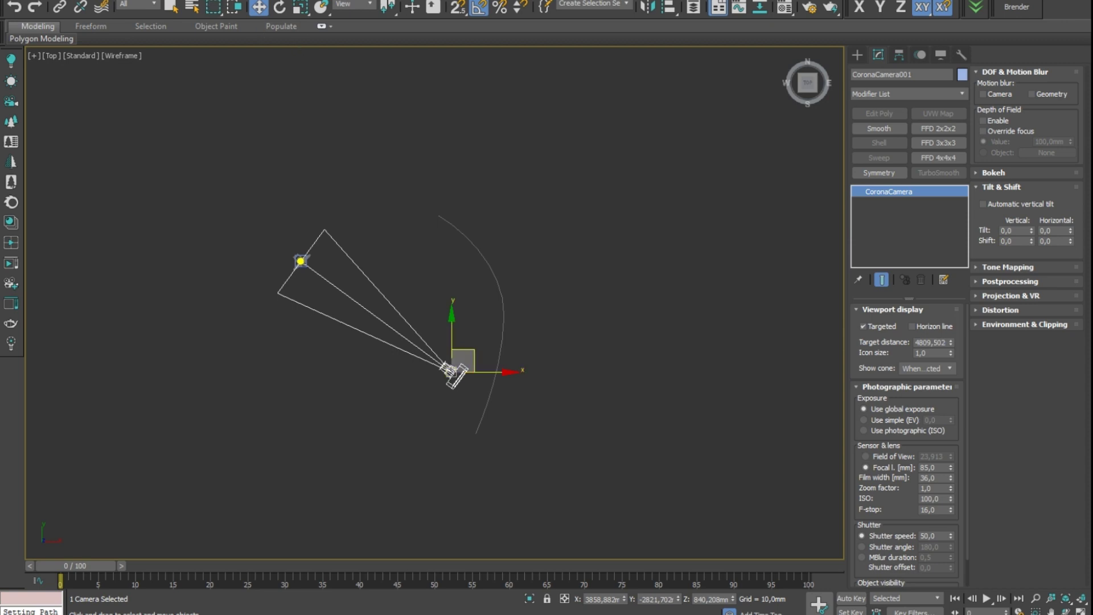
# Path-constrain CoronaCamera001 to Line001 and slide it to the arc's top end (99.996%)
pyautogui.click(273, 2)
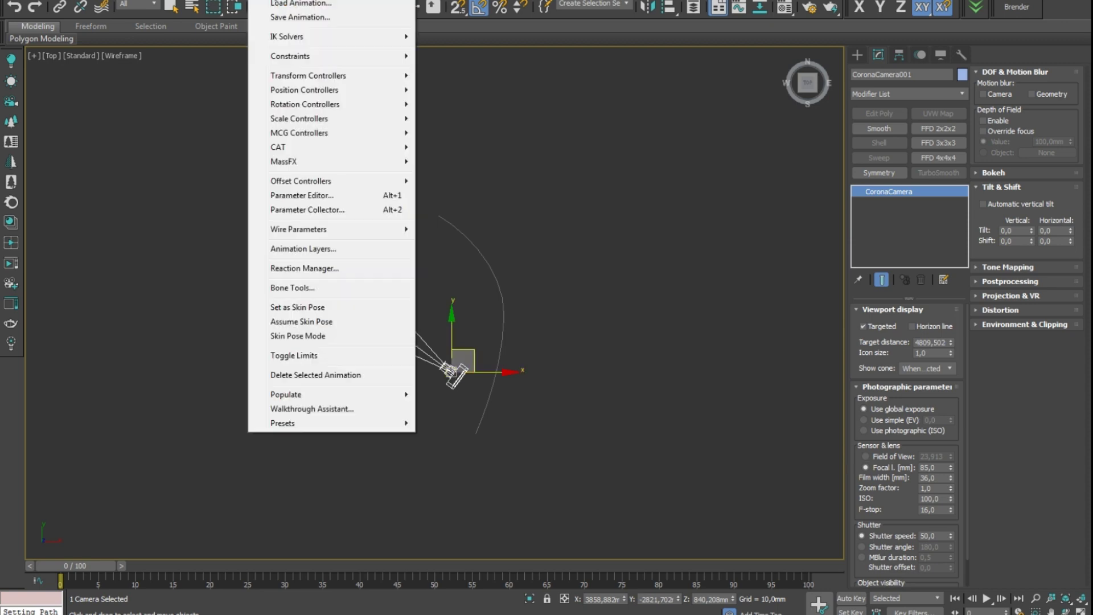
pyautogui.moveTo(290, 56)
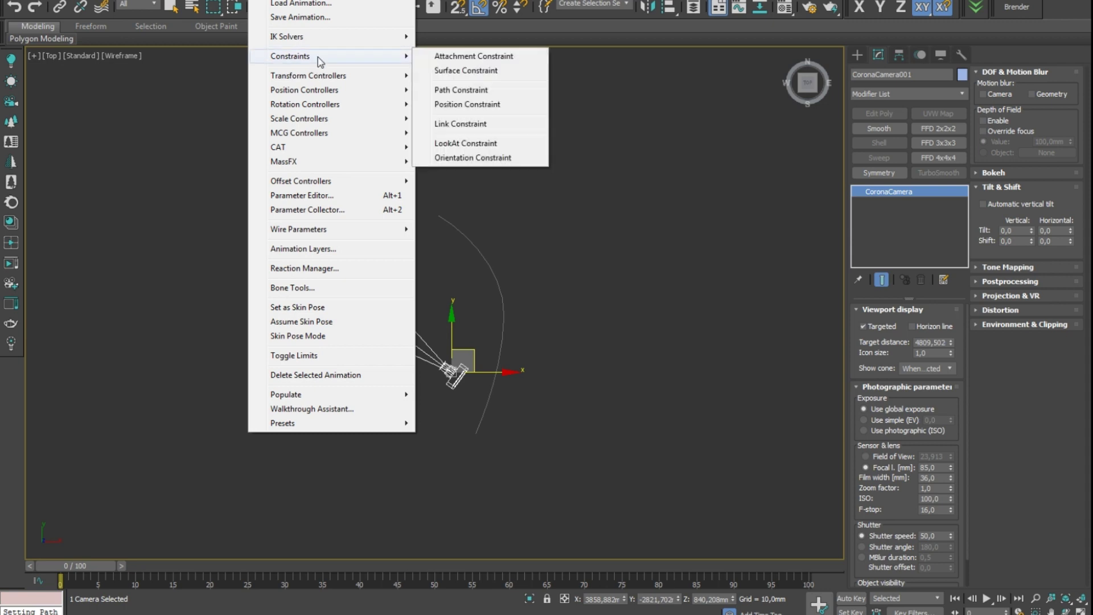
pyautogui.click(501, 93)
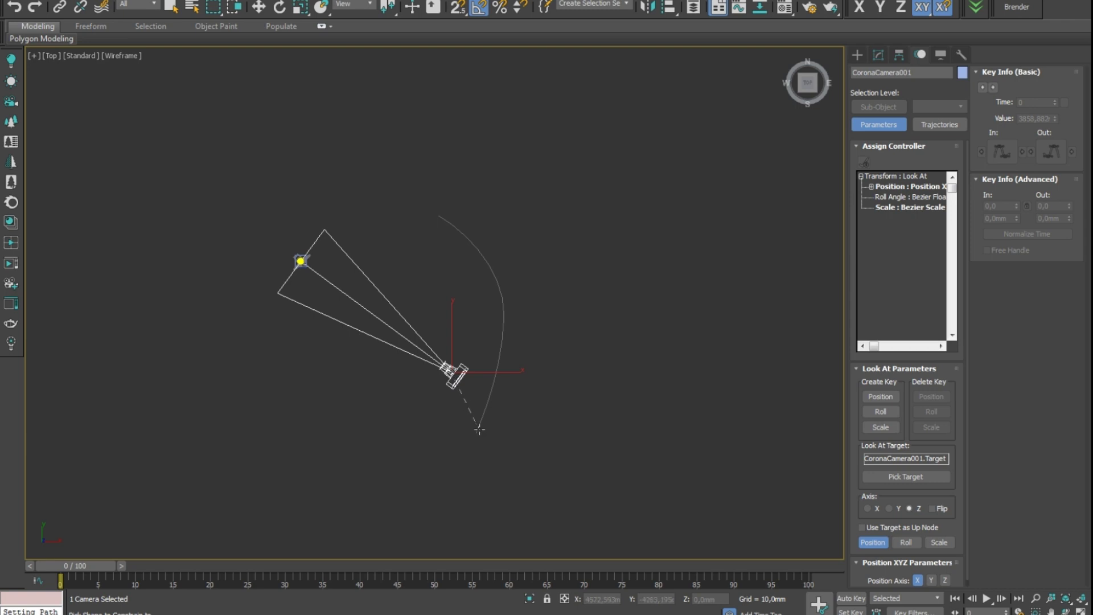
pyautogui.click(479, 430)
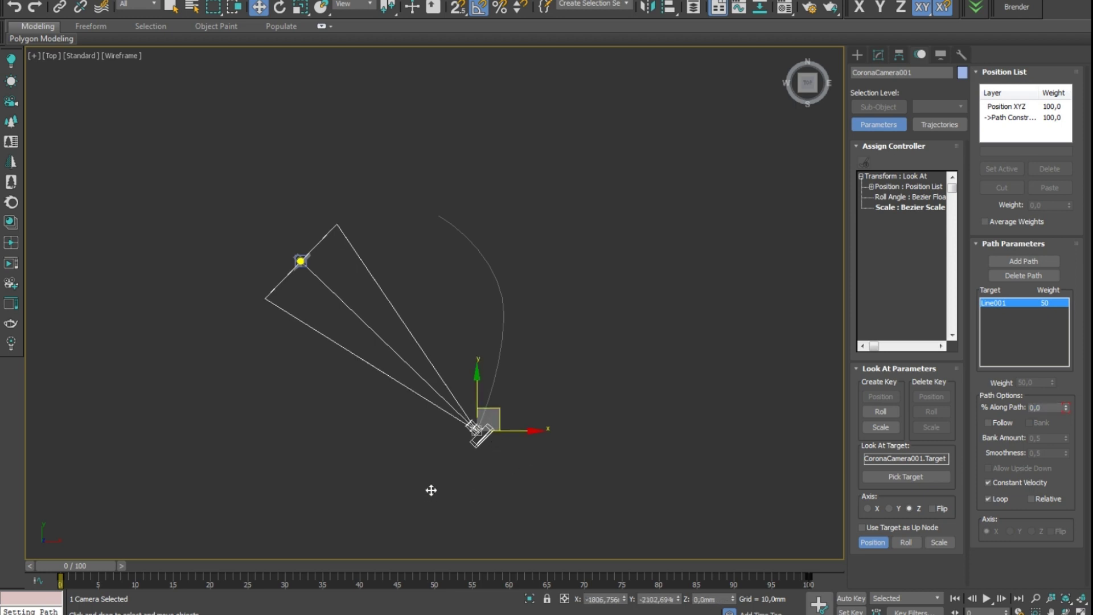
pyautogui.moveTo(495, 416)
pyautogui.mouseDown()
pyautogui.moveTo(509, 351)
pyautogui.moveTo(461, 473)
pyautogui.moveTo(536, 490)
pyautogui.mouseUp()
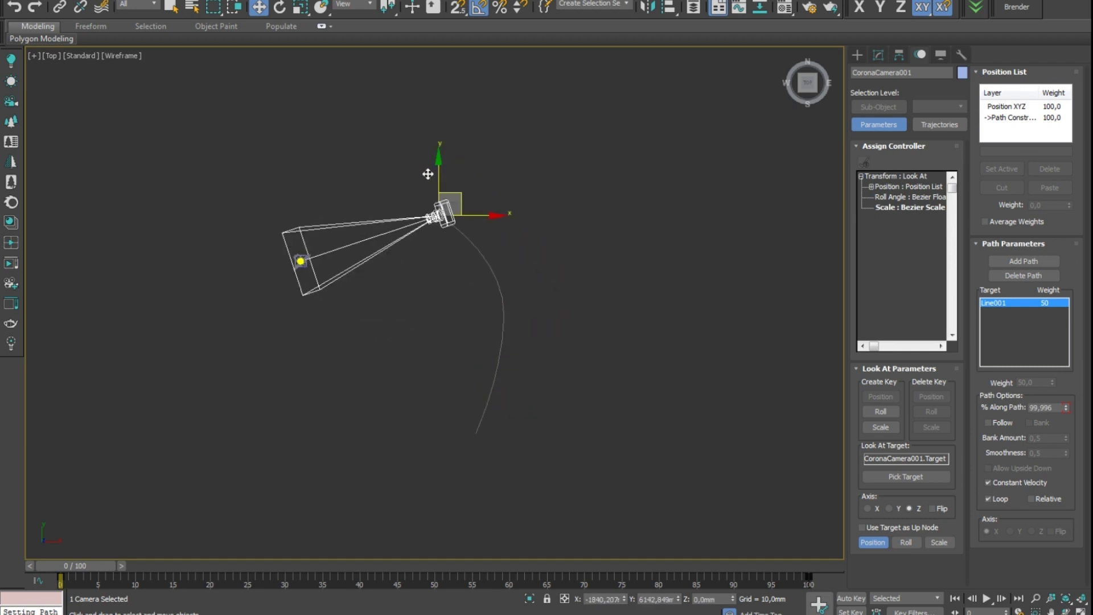
# Maximize the Perspective view and slide the camera to the path's end and back
pyautogui.hotkey('alt', 'w')
pyautogui.rightClick(671, 470)
pyautogui.hotkey('alt', 'w')
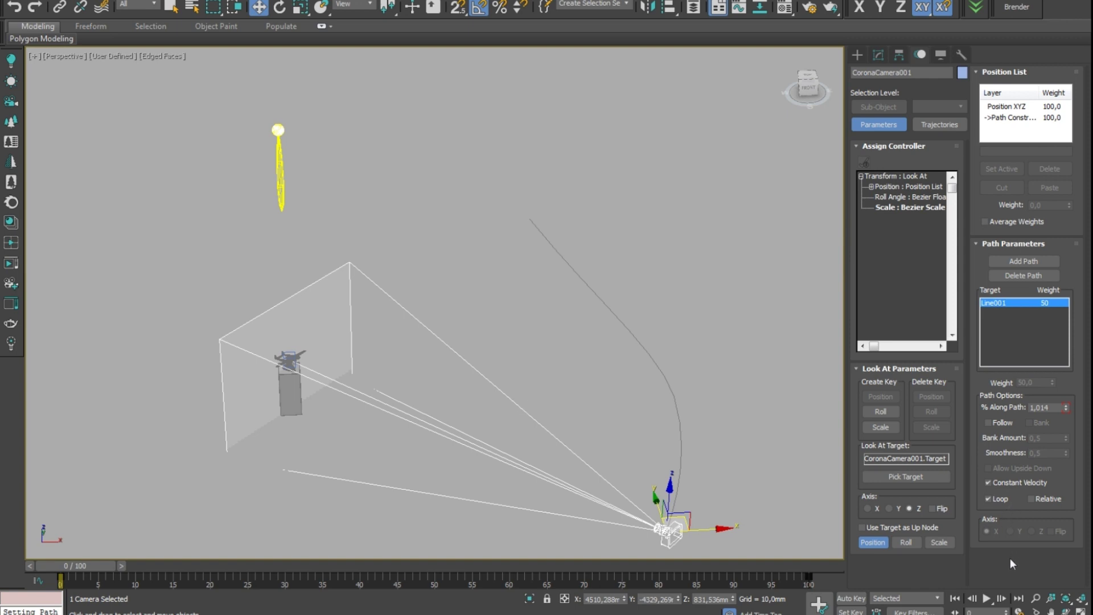
pyautogui.moveTo(679, 523); pyautogui.dragTo(568, 200)
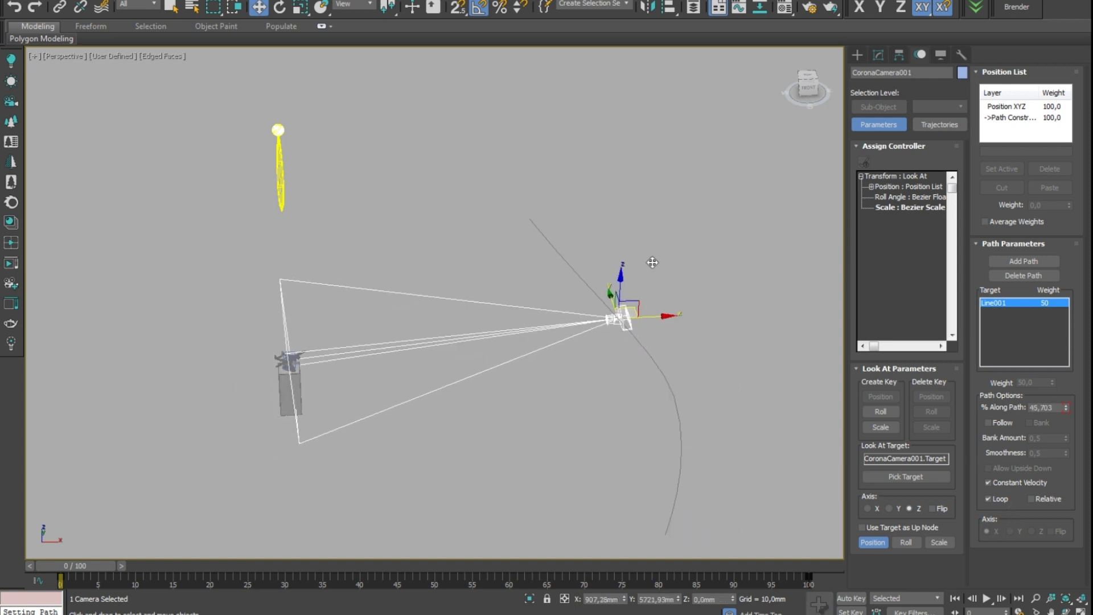
pyautogui.moveTo(568, 199); pyautogui.dragTo(672, 489)
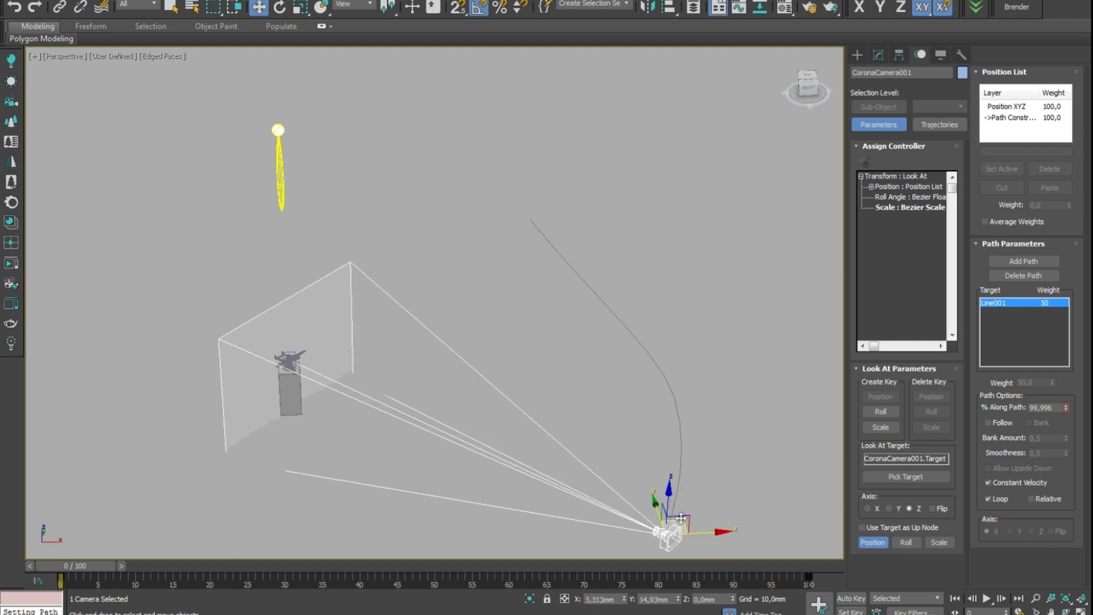
# Move the camera to the far end, back near the start (1.014%), then view through CoronaCamera001
pyautogui.keyDown('alt'); pyautogui.moveTo(672, 490); pyautogui.dragTo(635, 389, button='middle'); pyautogui.keyUp('alt')
pyautogui.moveTo(629, 389); pyautogui.dragTo(309, 394)
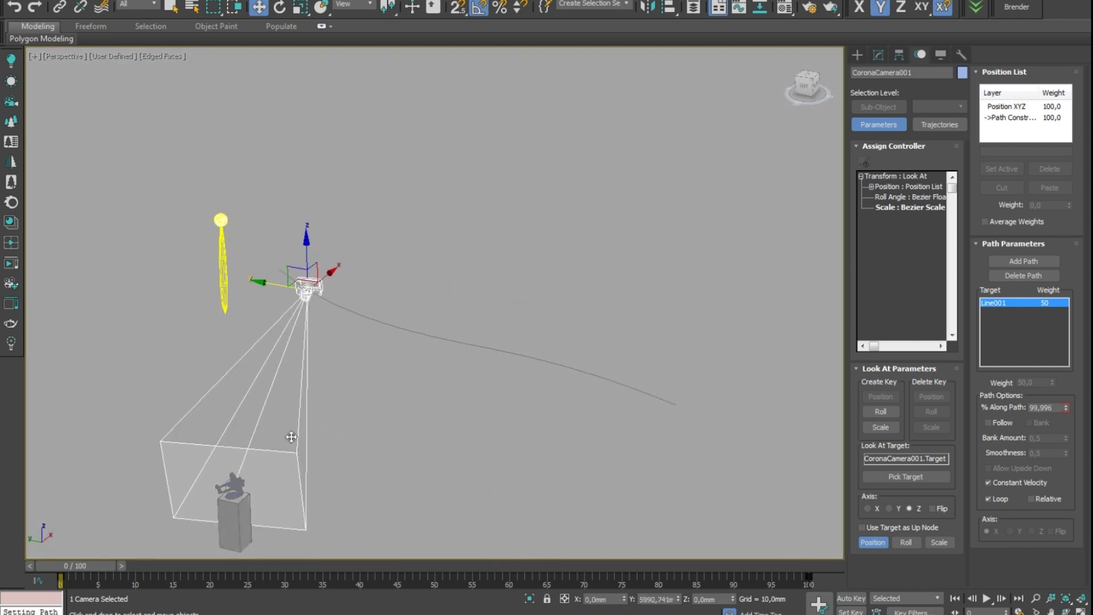
pyautogui.moveTo(309, 394); pyautogui.dragTo(709, 512)
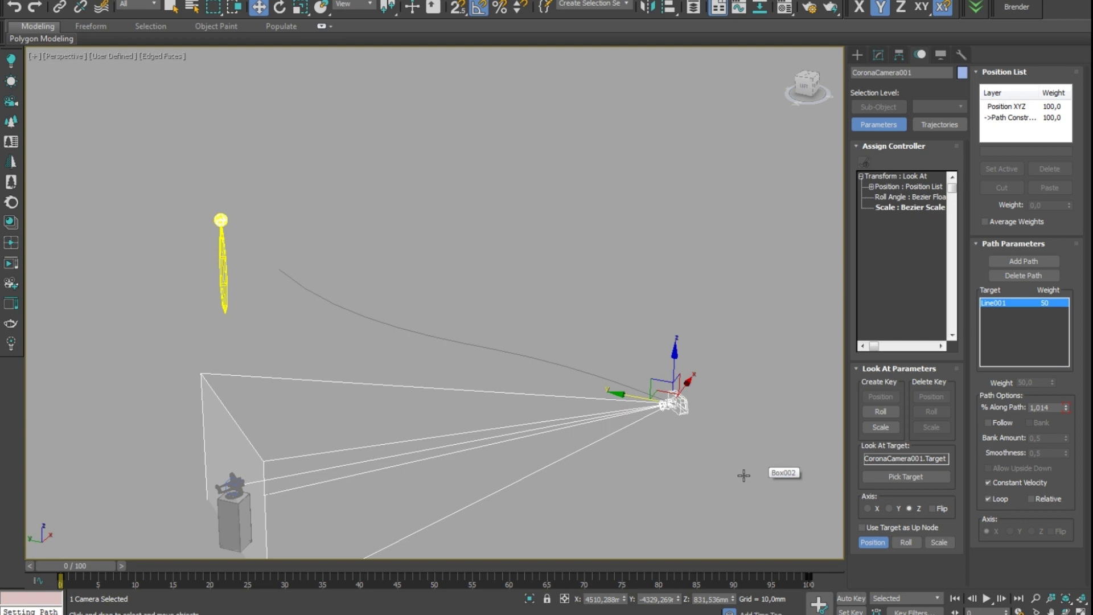
pyautogui.press('c')
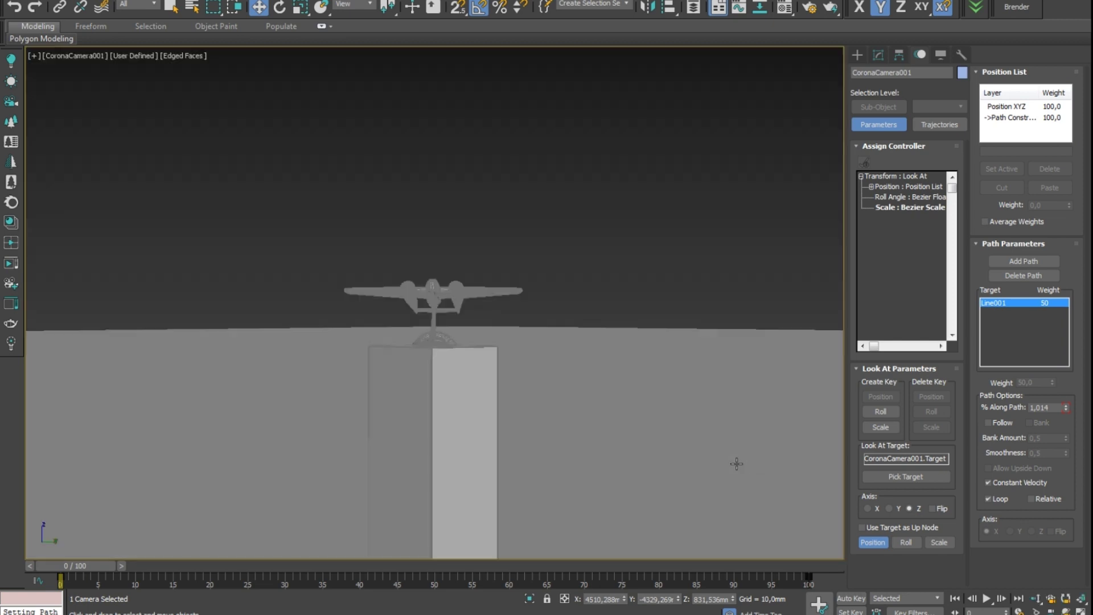
pyautogui.click(986, 599)
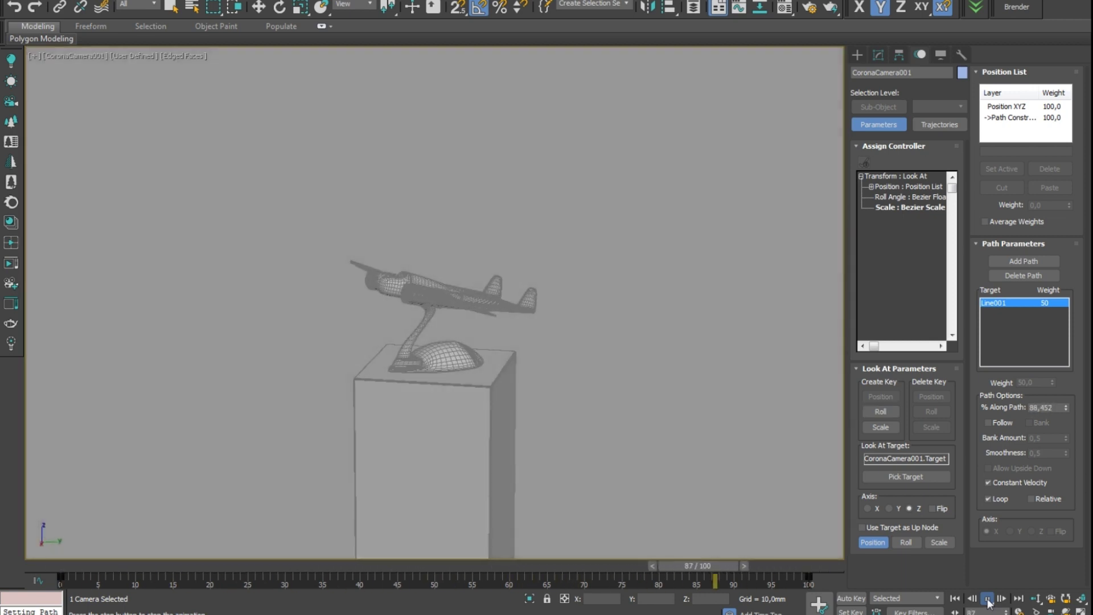
pyautogui.click(988, 599)
pyautogui.click(955, 598)
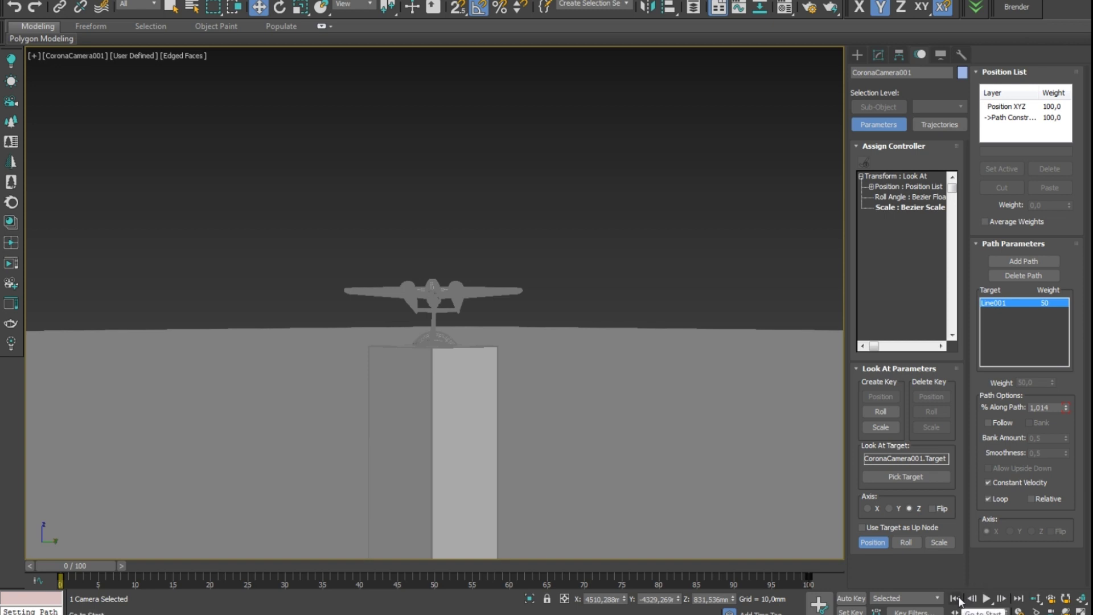
pyautogui.rightClick(988, 599)
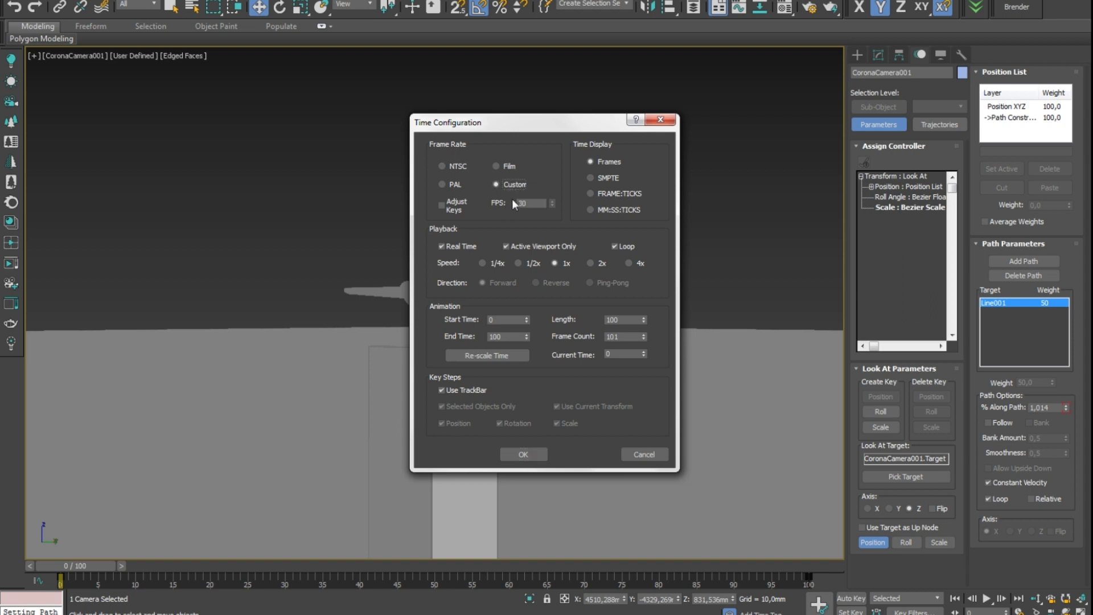
# Set the animation frame rate to NTSC (30 fps) in Time Configuration
pyautogui.doubleClick(535, 203)
pyautogui.write('6')
pyautogui.click(449, 164)
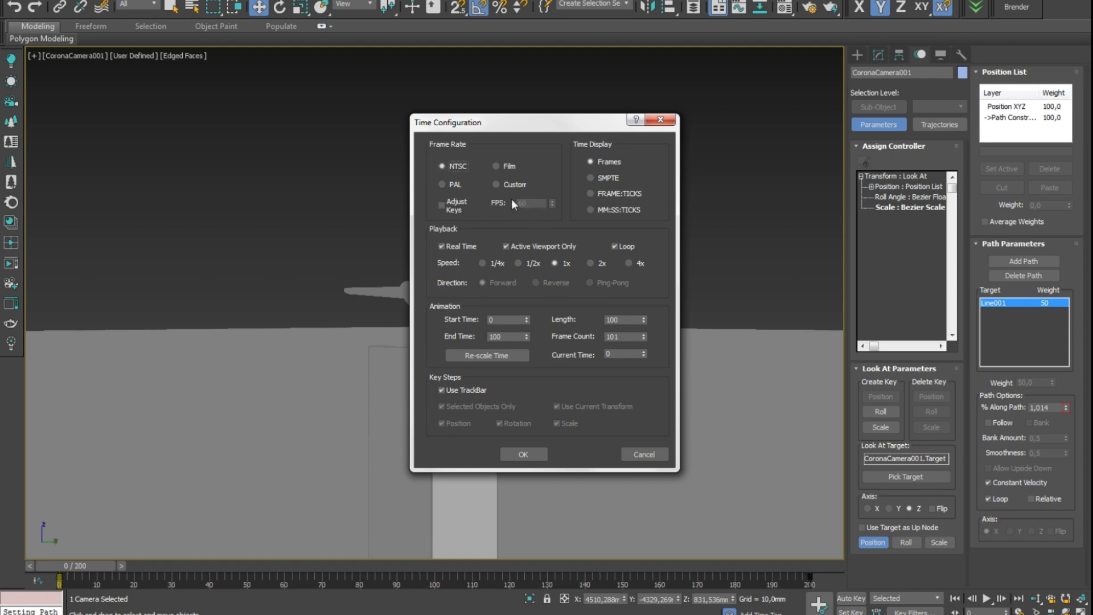
pyautogui.doubleClick(530, 203)
pyautogui.write('30')
pyautogui.click(453, 166)
pyautogui.click(526, 453)
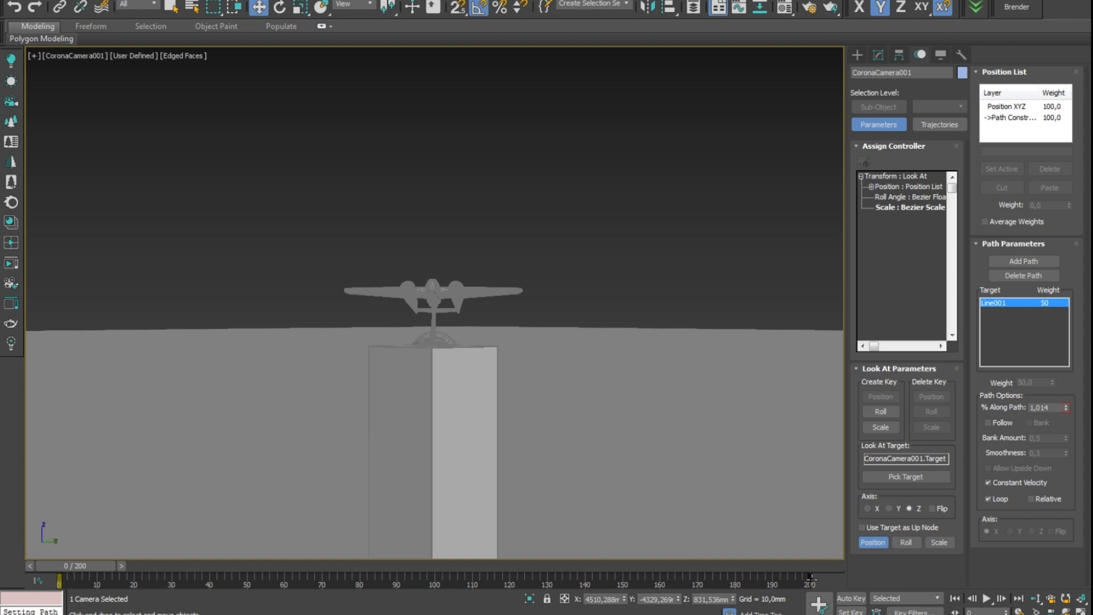
# Set the animation End Time to 100 so the range runs from frame 0 to 100
pyautogui.rightClick(988, 599)
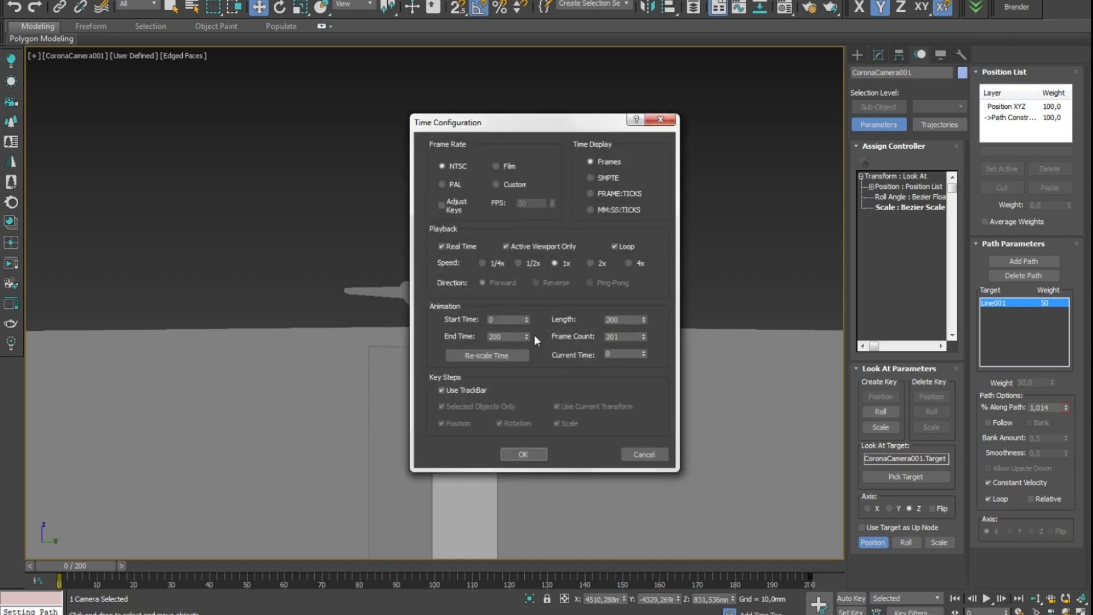
pyautogui.doubleClick(494, 337)
pyautogui.write('500')
pyautogui.press('Return')
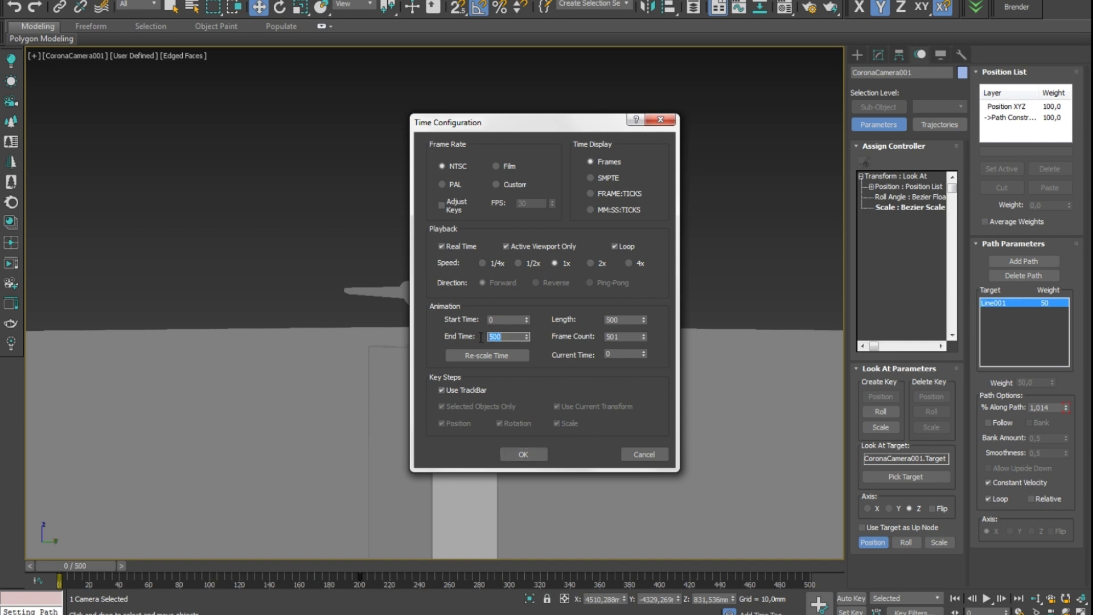
pyautogui.write('50')
pyautogui.press('Return')
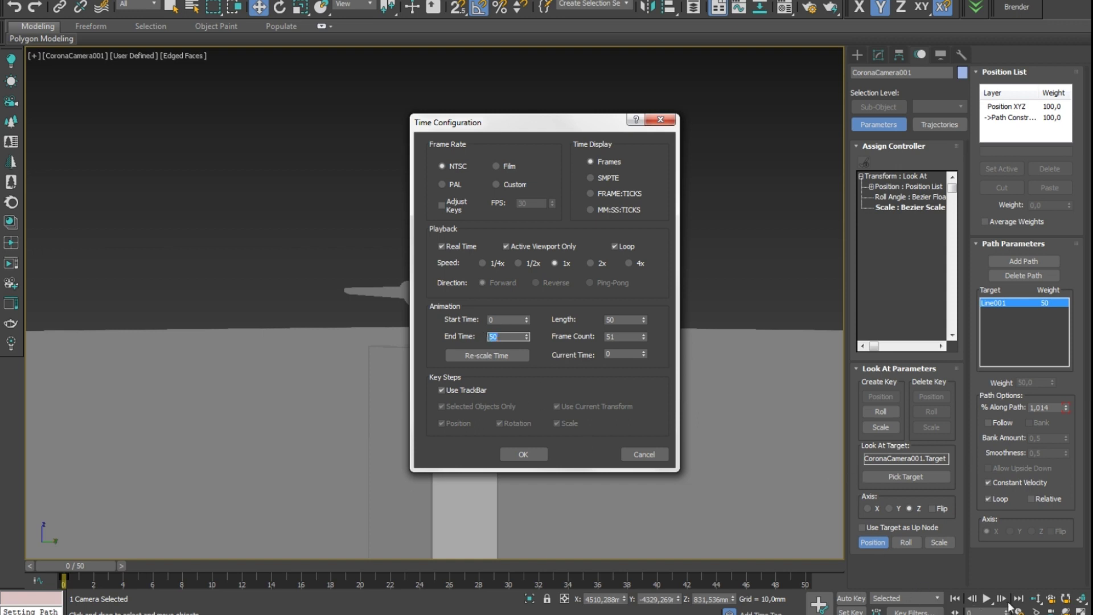
pyautogui.write('100')
pyautogui.press('Return')
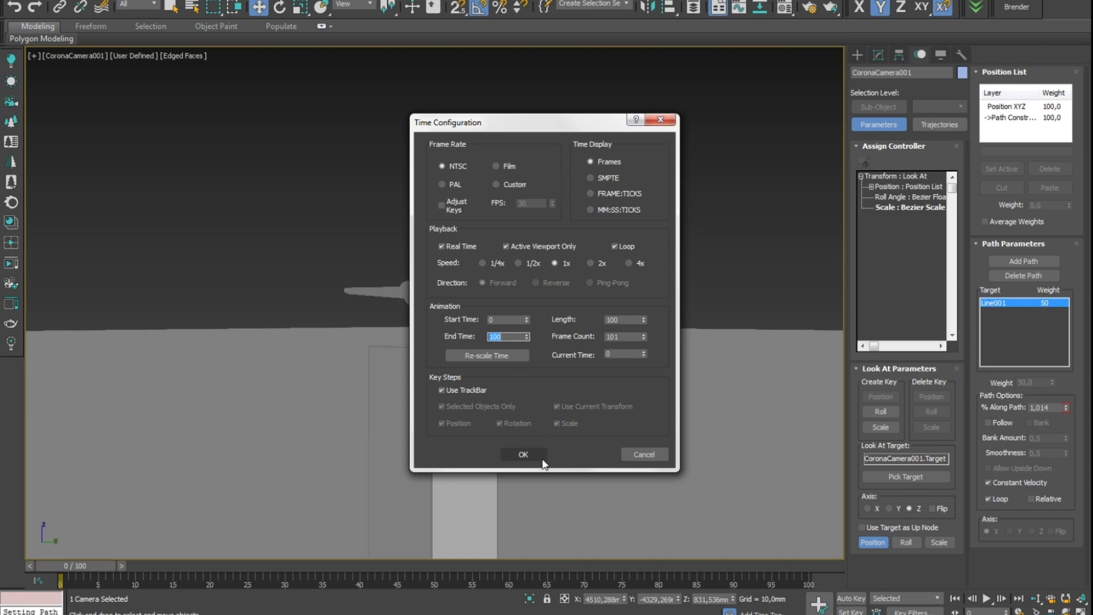
pyautogui.click(532, 452)
pyautogui.click(972, 597)
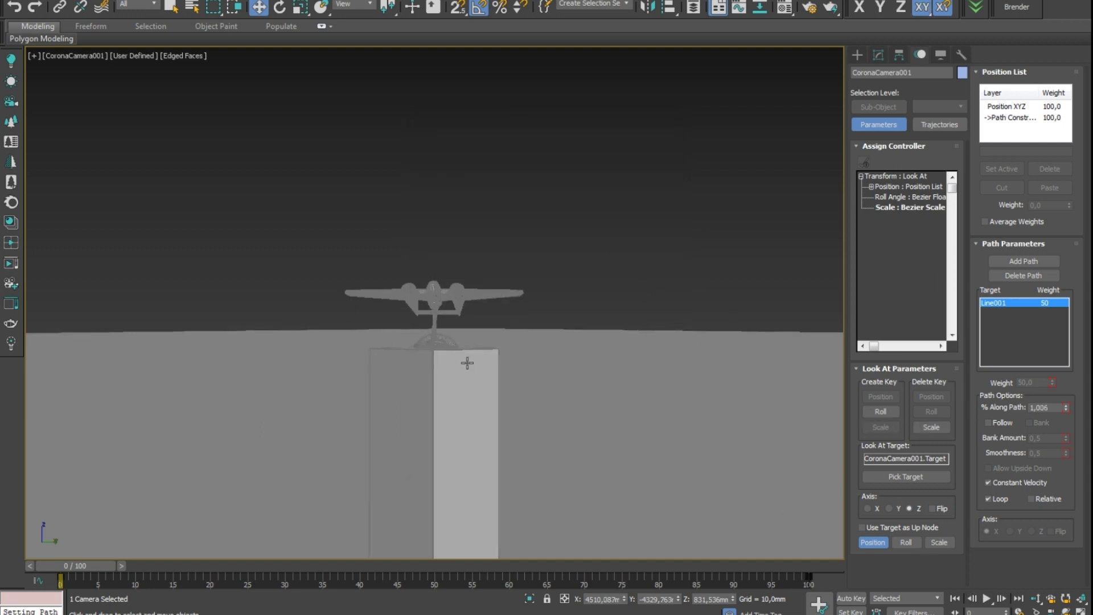
pyautogui.click(813, 9)
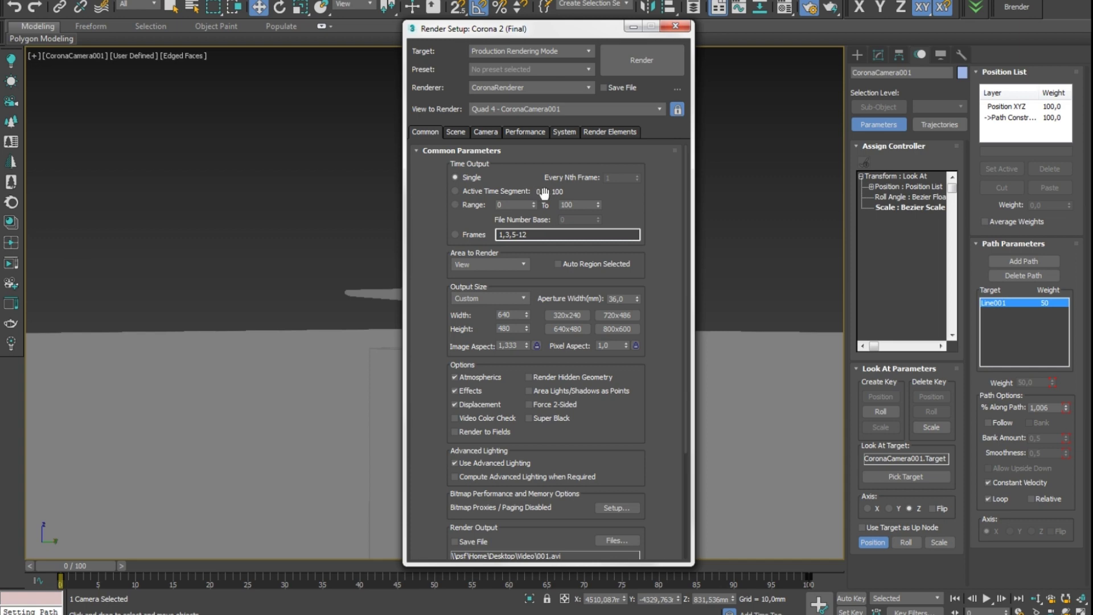
# In Corona Render Setup, choose Active Time Segment and the HDTV (video) 480×270 output preset
pyautogui.click(468, 191)
pyautogui.click(507, 300)
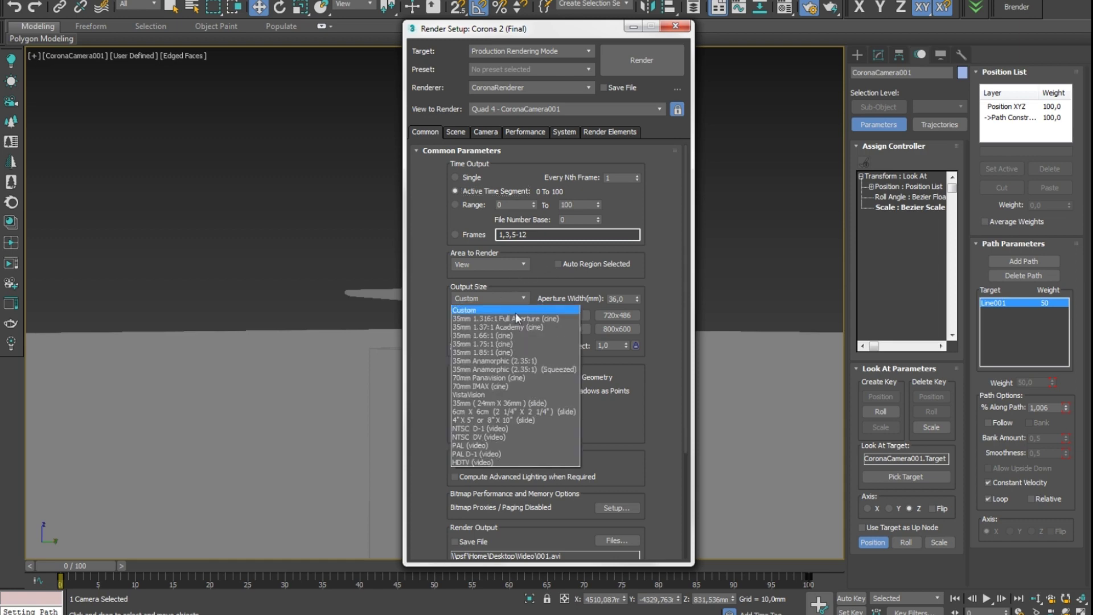
pyautogui.click(466, 462)
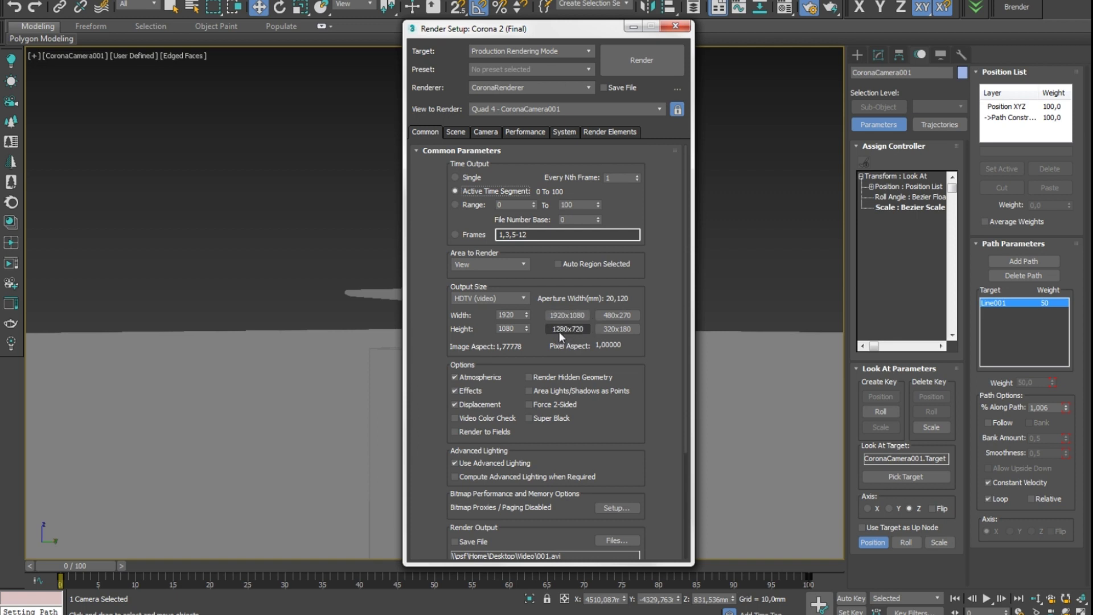
pyautogui.click(620, 315)
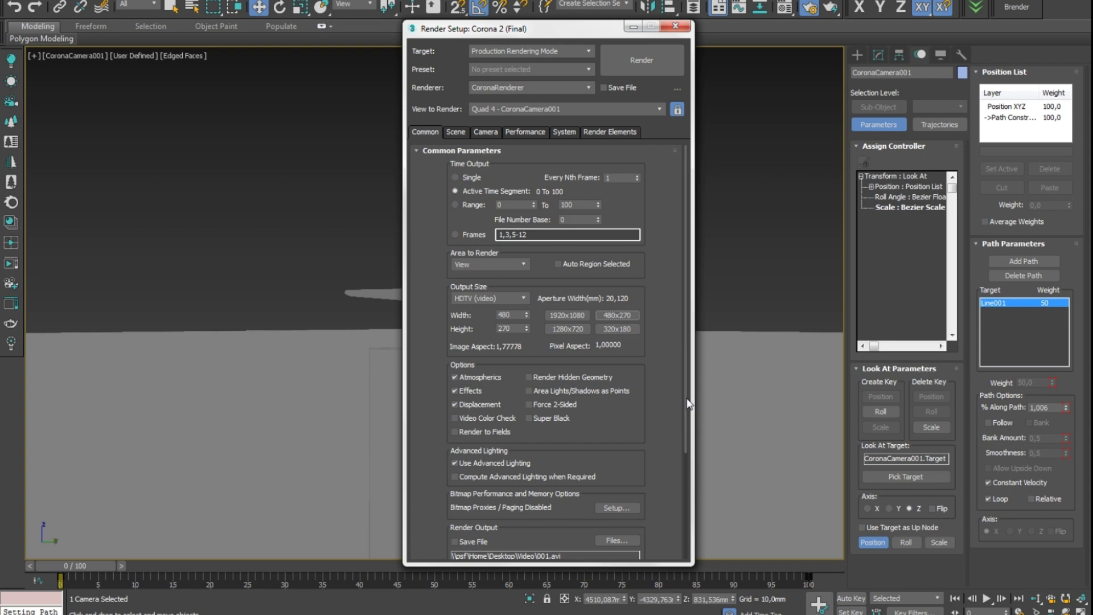
pyautogui.moveTo(689, 403); pyautogui.dragTo(691, 534)
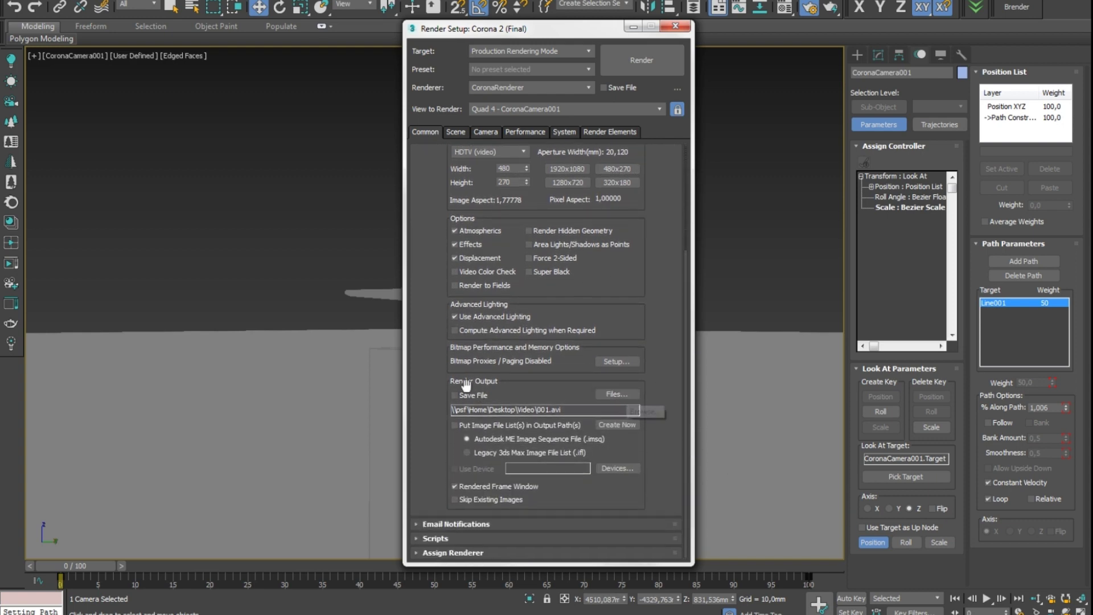
# Save the render output as the AVI file 001.avi in the Desktop Video folder
pyautogui.click(616, 394)
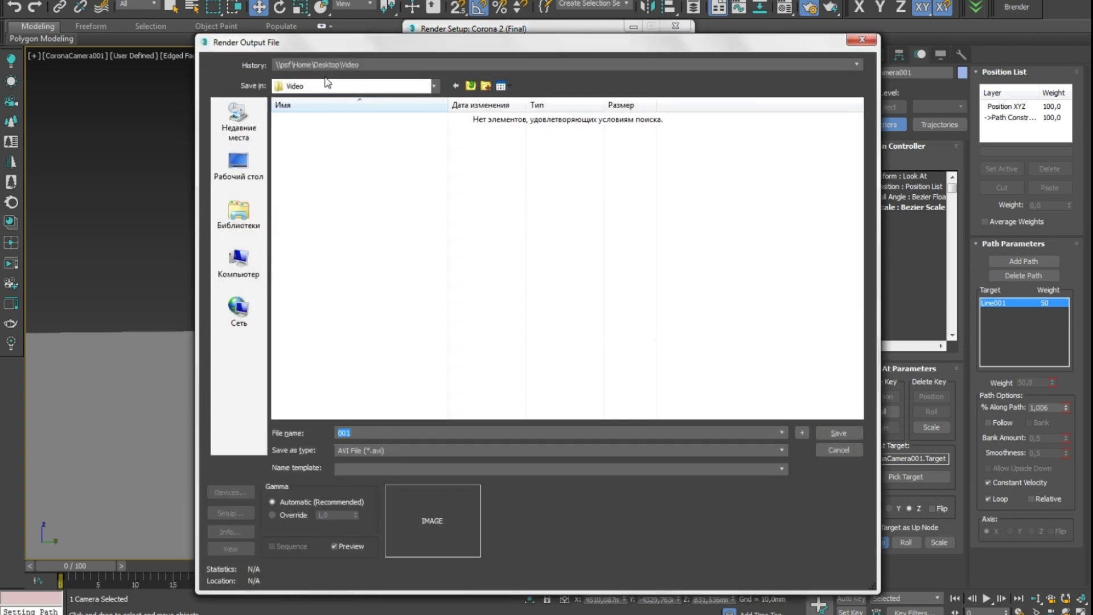
pyautogui.click(238, 167)
pyautogui.doubleClick(296, 154)
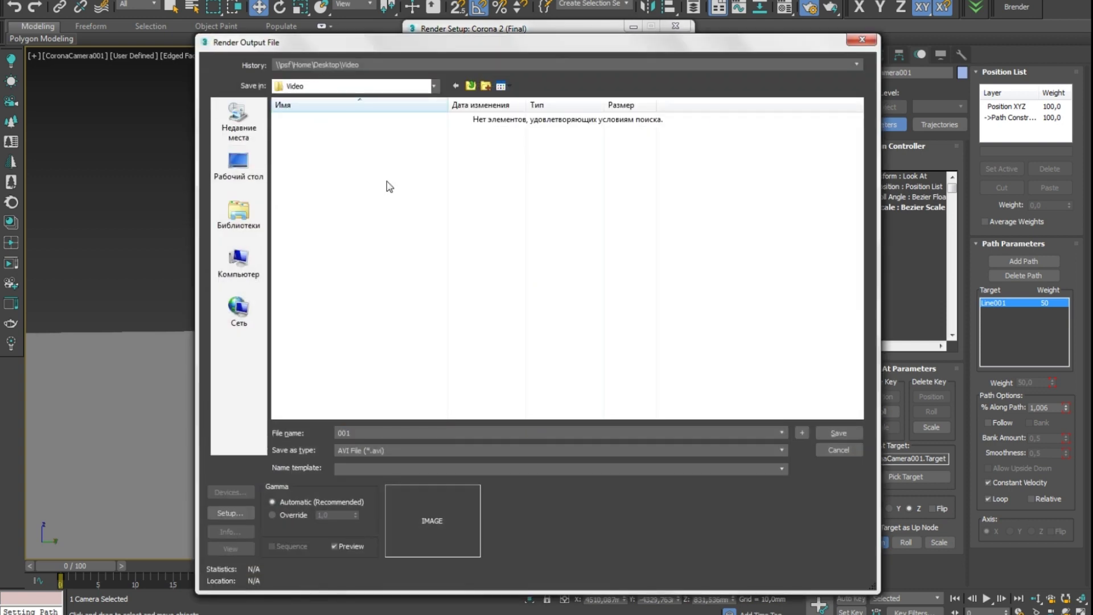
pyautogui.doubleClick(361, 431)
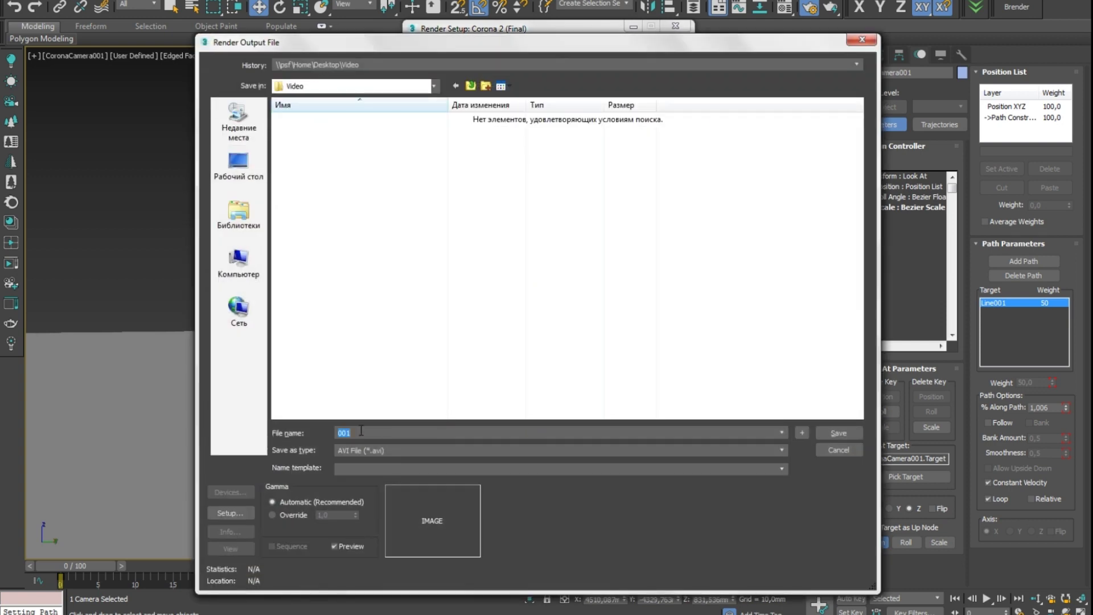
pyautogui.click(404, 449)
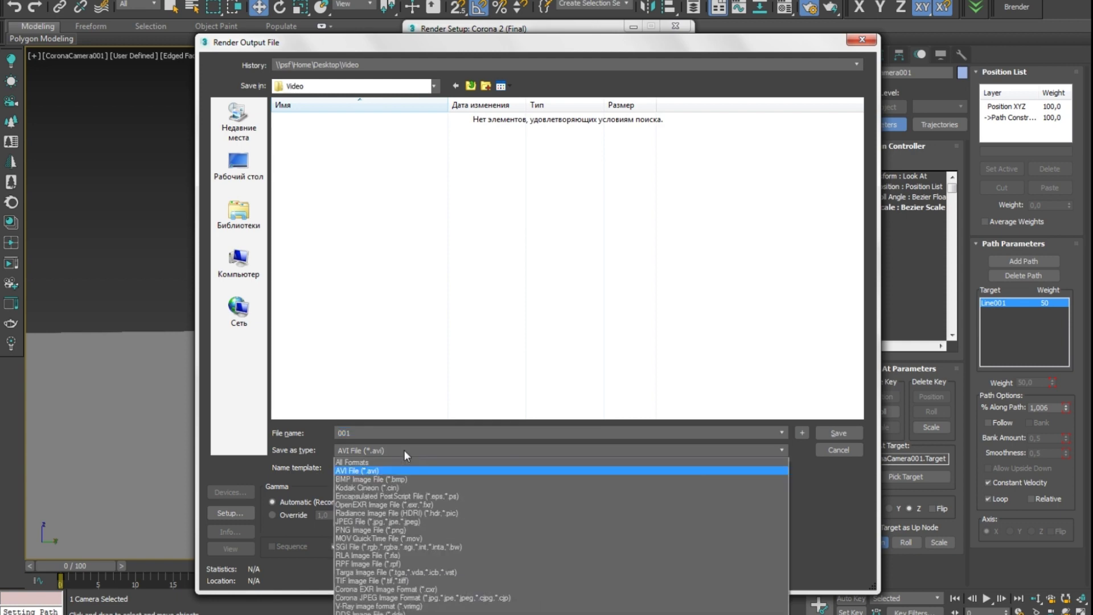
pyautogui.click(358, 470)
pyautogui.click(839, 433)
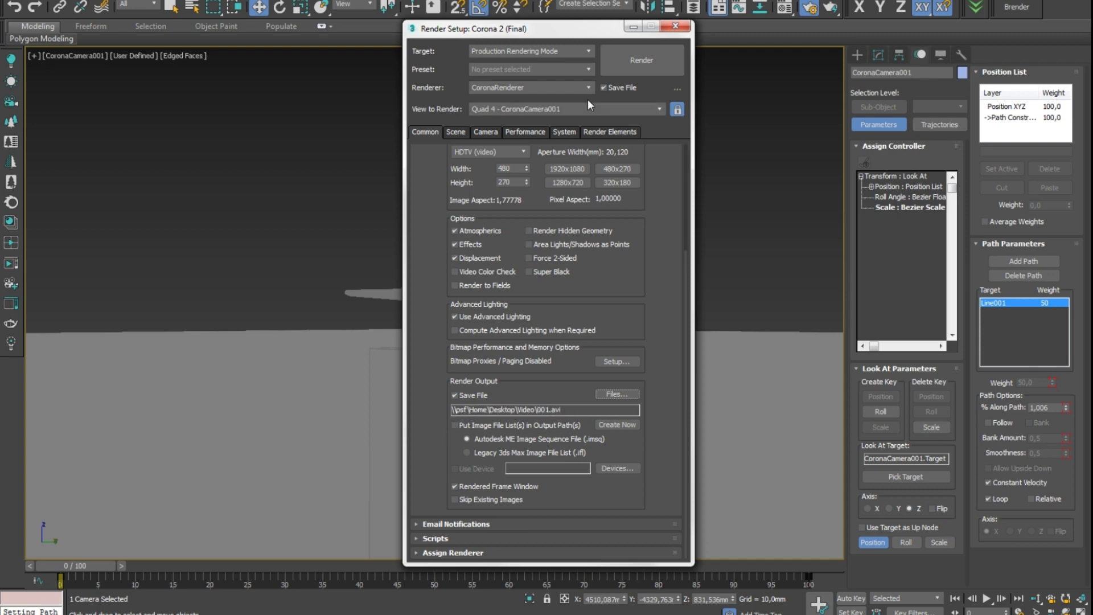
# In Corona Scene settings, try noise level limit 5, keep full denoising, then restore the limit to 10.0
pyautogui.click(457, 132)
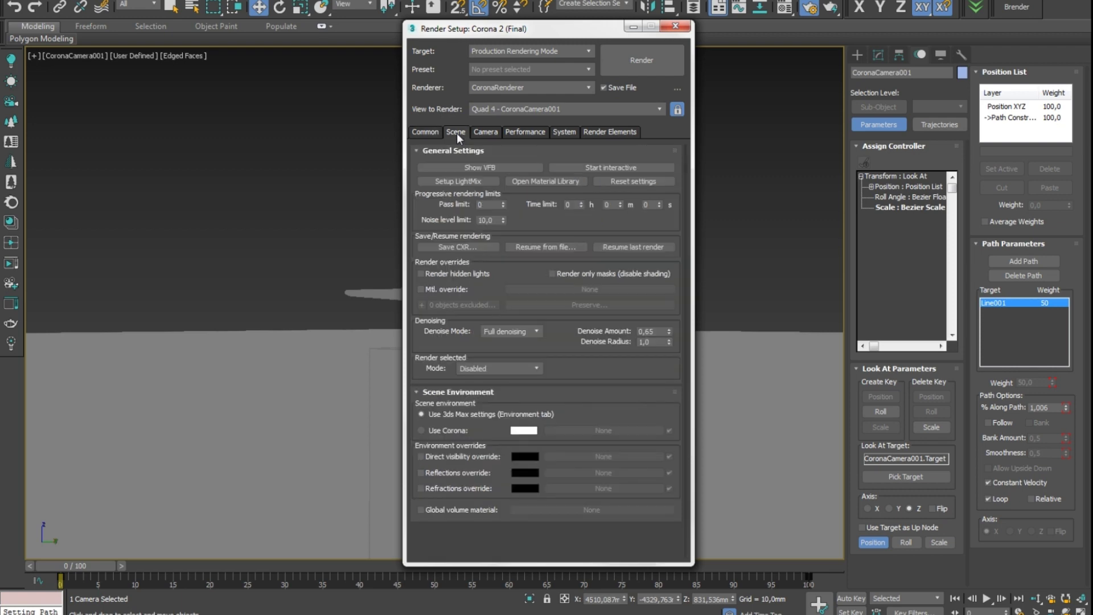
pyautogui.doubleClick(485, 220)
pyautogui.write('5')
pyautogui.click(518, 332)
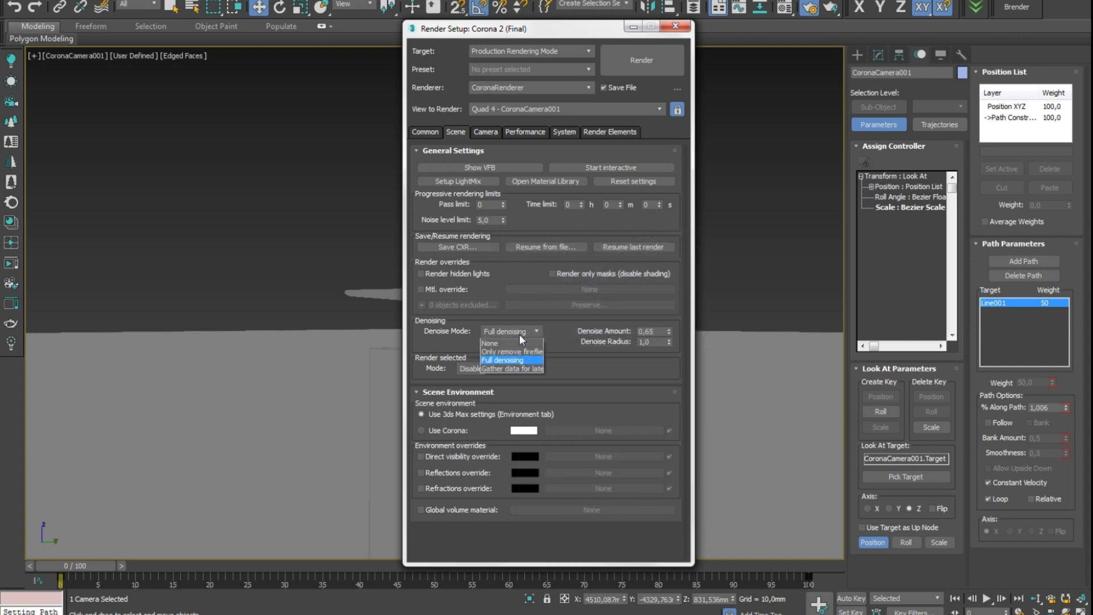
pyautogui.click(508, 359)
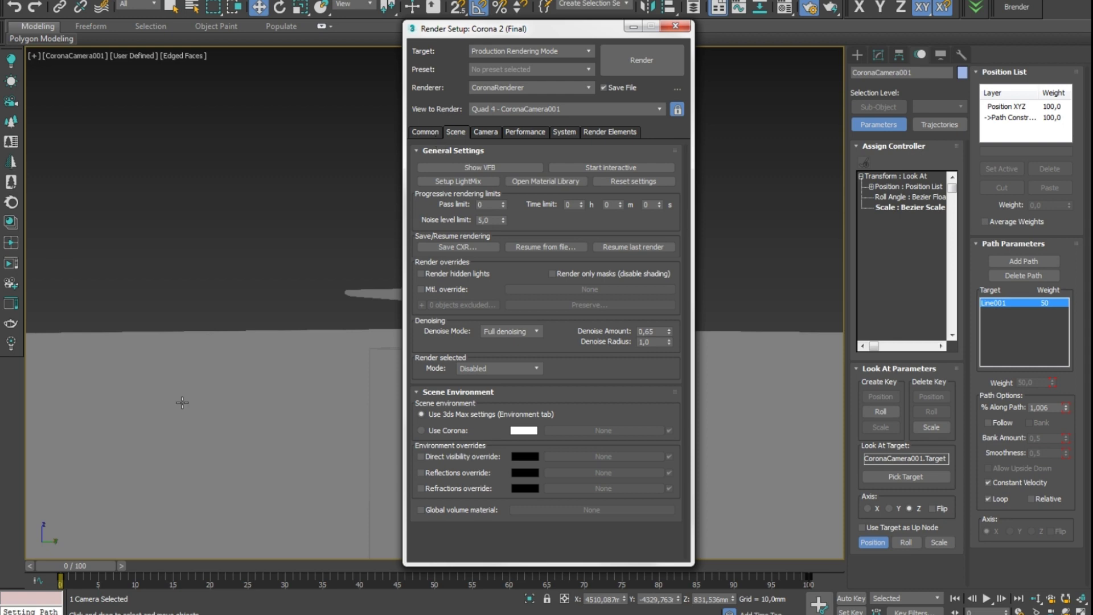
pyautogui.doubleClick(482, 220)
pyautogui.press('Return')
# Render frames 0–100 of the camera fly-along animation to 001.avi
pyautogui.click(664, 64)
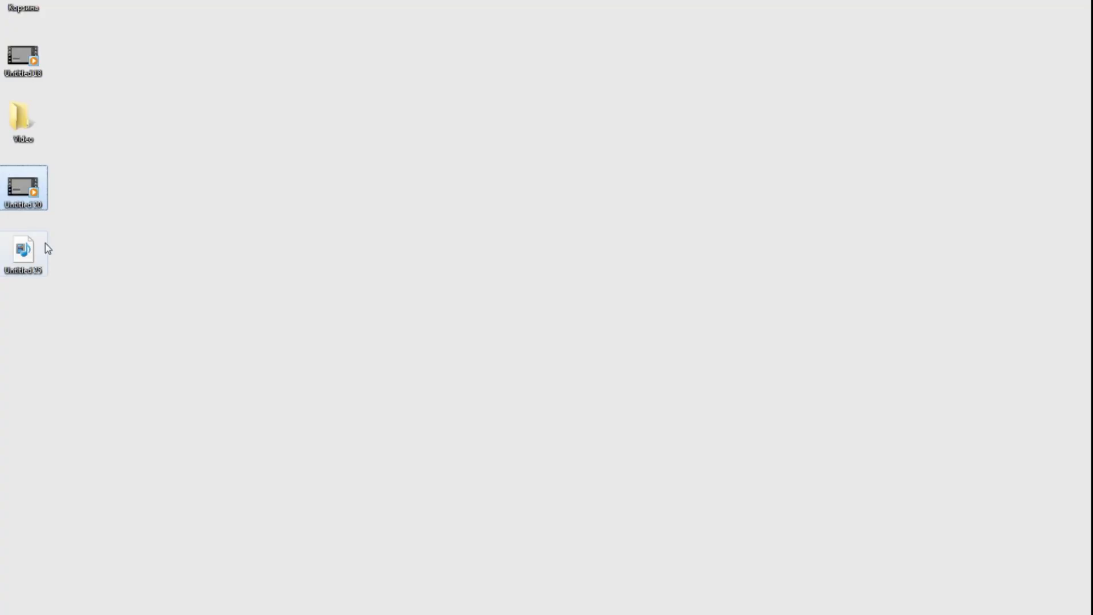
# Play 001 from the desktop Video folder in Media Player full screen, then replay it
pyautogui.doubleClick(18, 115)
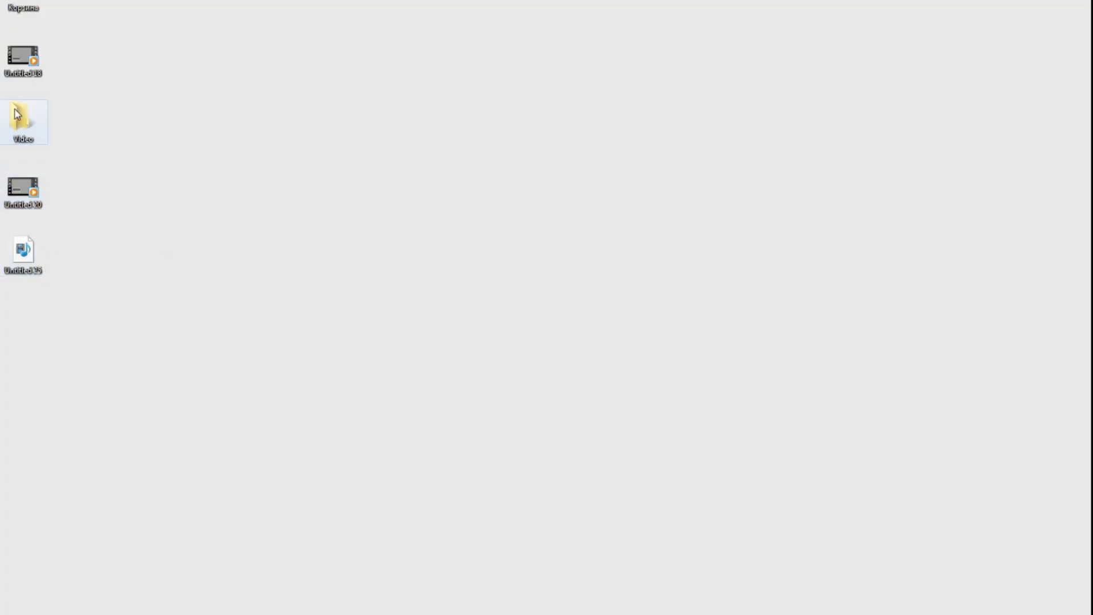
pyautogui.doubleClick(281, 140)
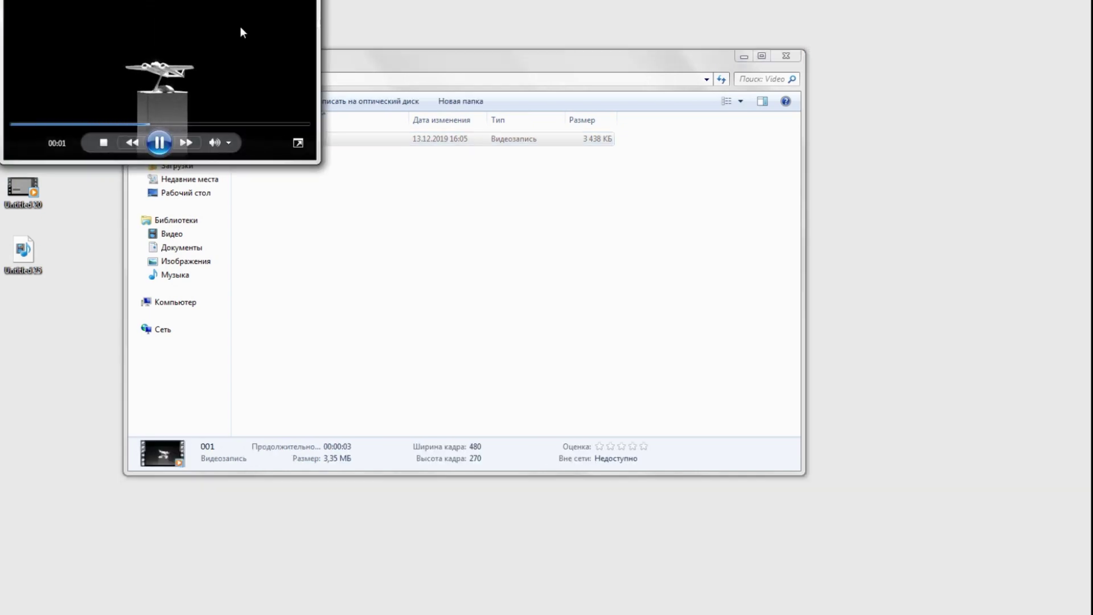
pyautogui.doubleClick(240, 26)
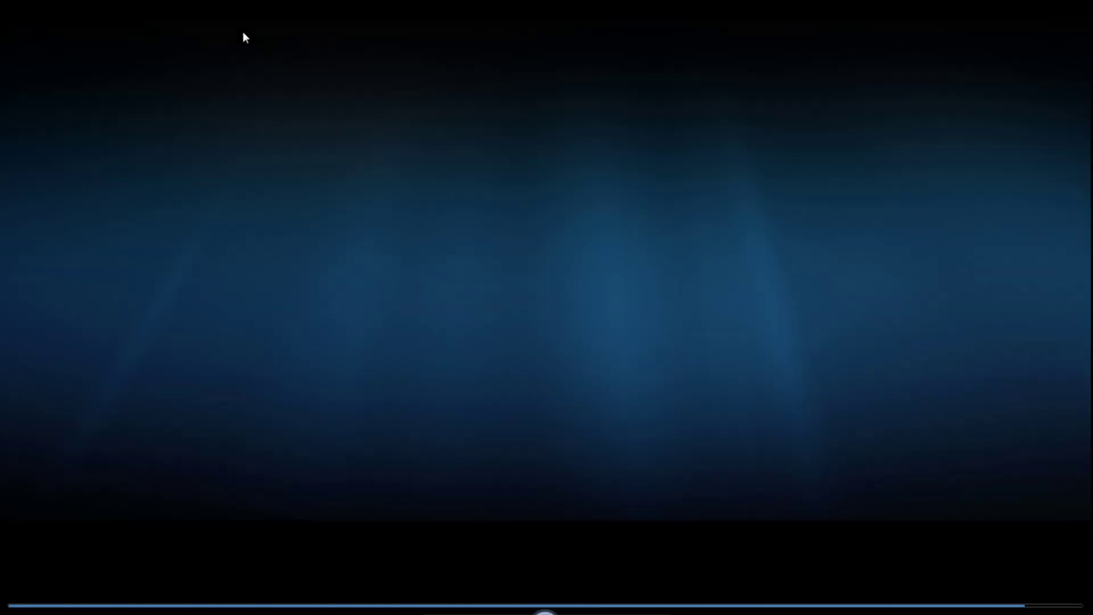
pyautogui.hotkey('ctrl', 'p')
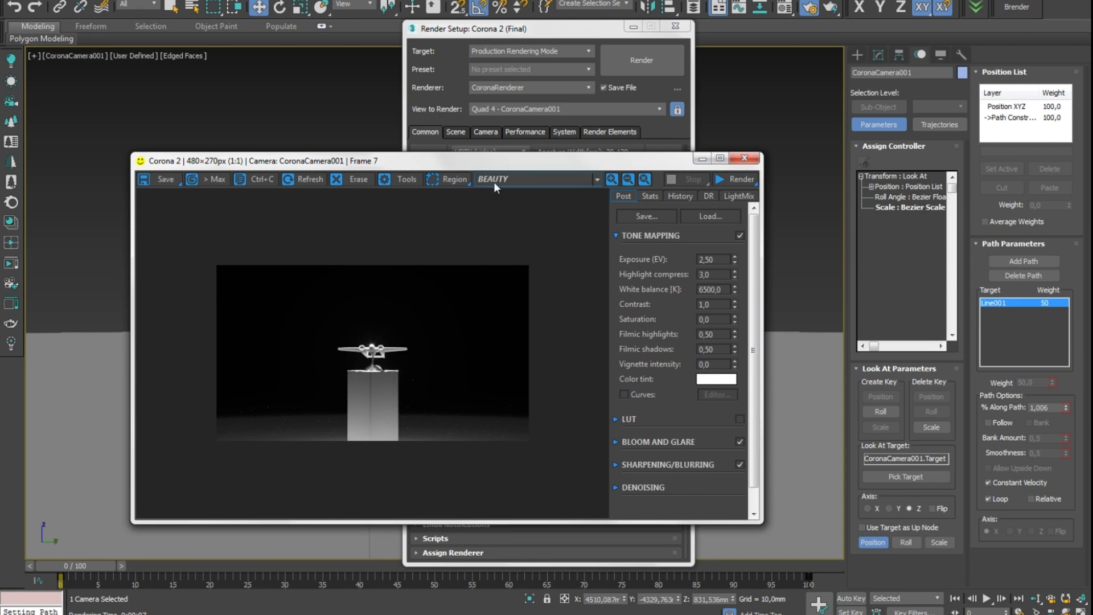
# Retarget output to 00.jpg (JPEG, quality 100) in the Desktop Video folder and render the frames
pyautogui.moveTo(527, 166); pyautogui.dragTo(533, 216)
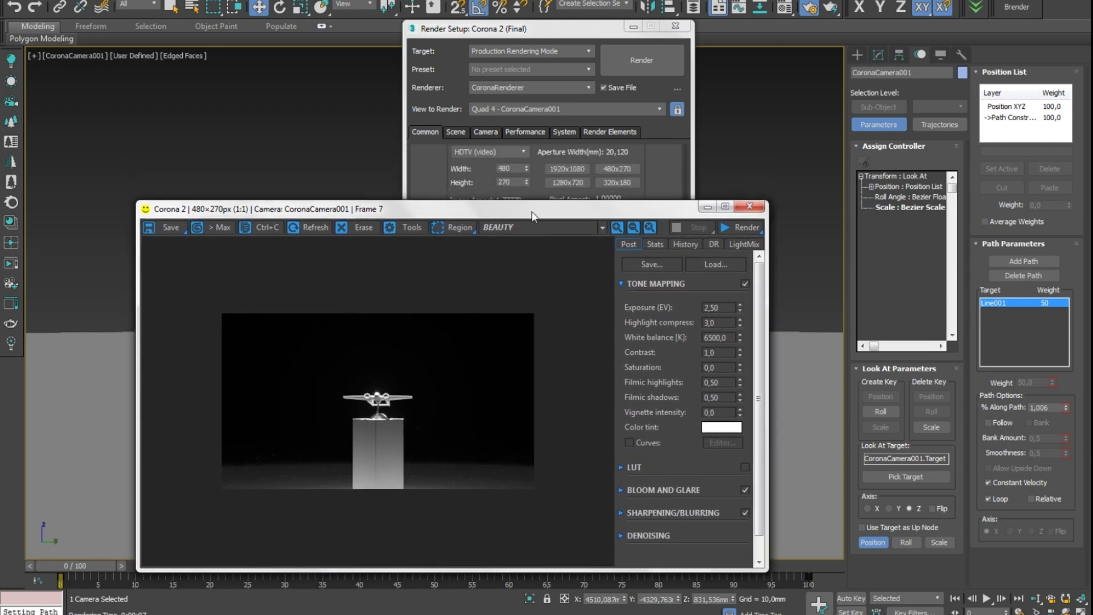
pyautogui.click(430, 165)
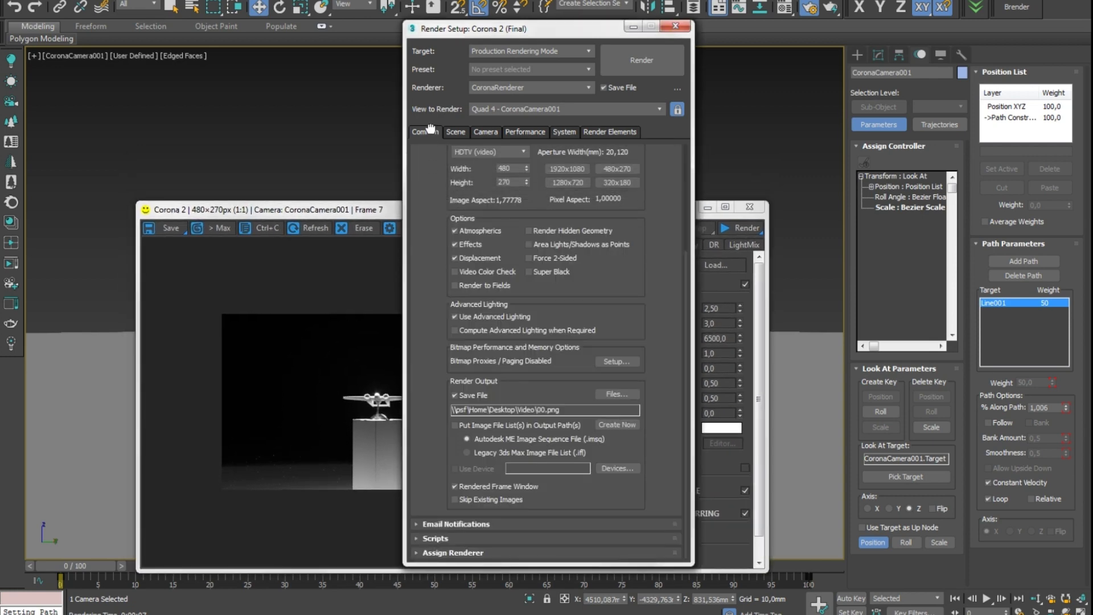
pyautogui.click(615, 397)
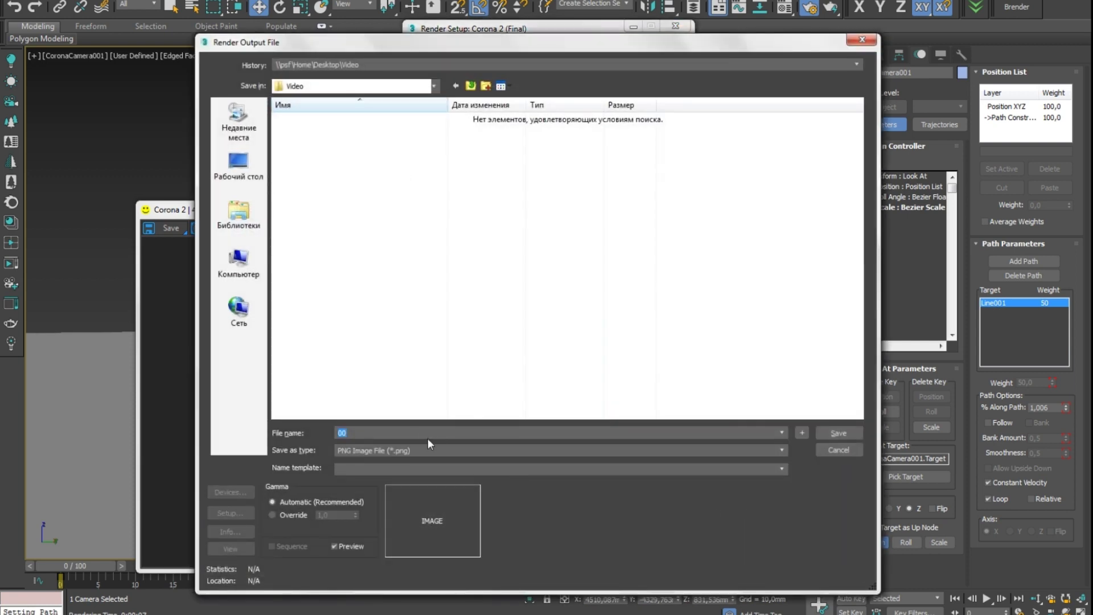
pyautogui.click(388, 451)
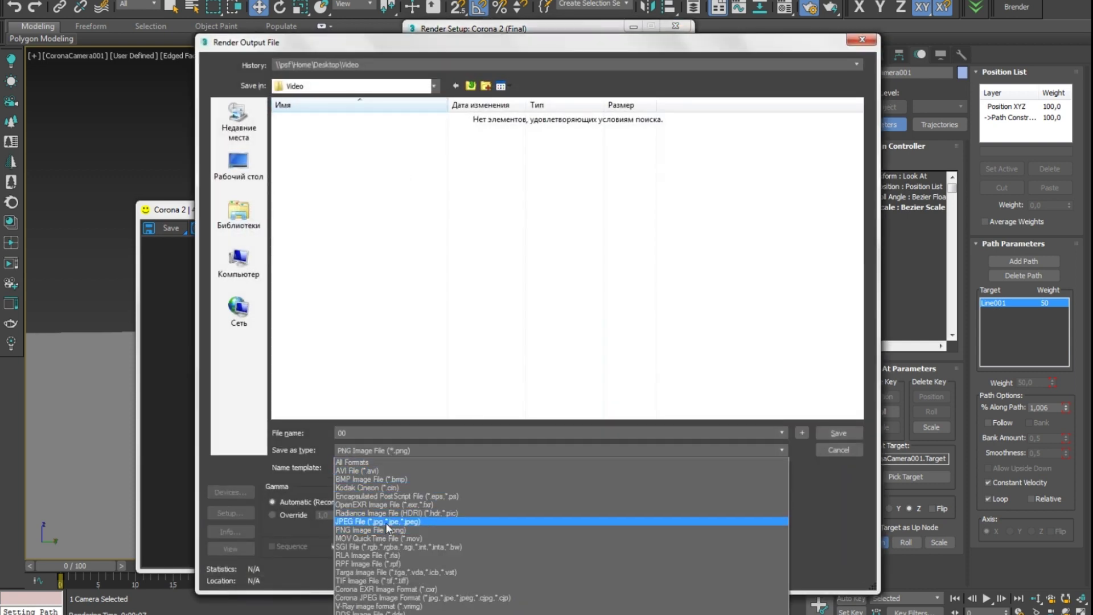
pyautogui.click(386, 521)
pyautogui.doubleClick(381, 433)
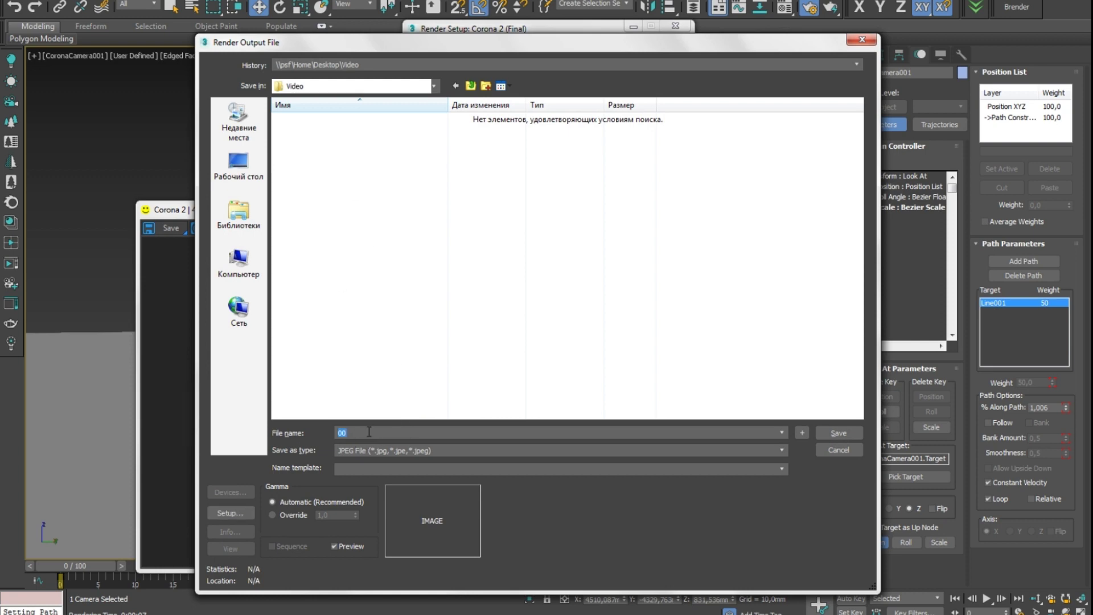
pyautogui.click(846, 435)
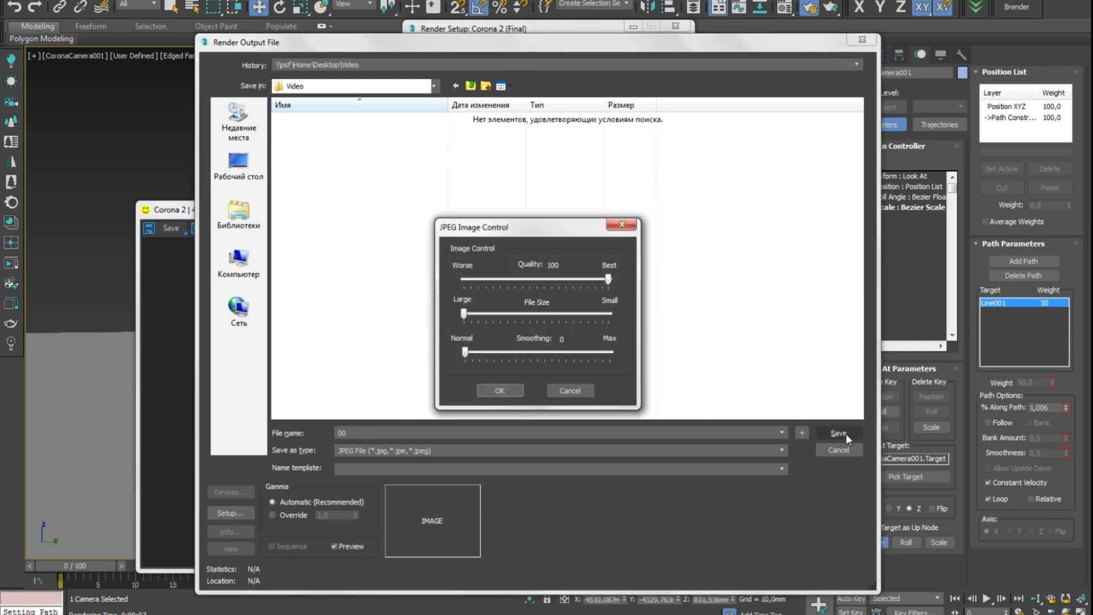
pyautogui.click(500, 390)
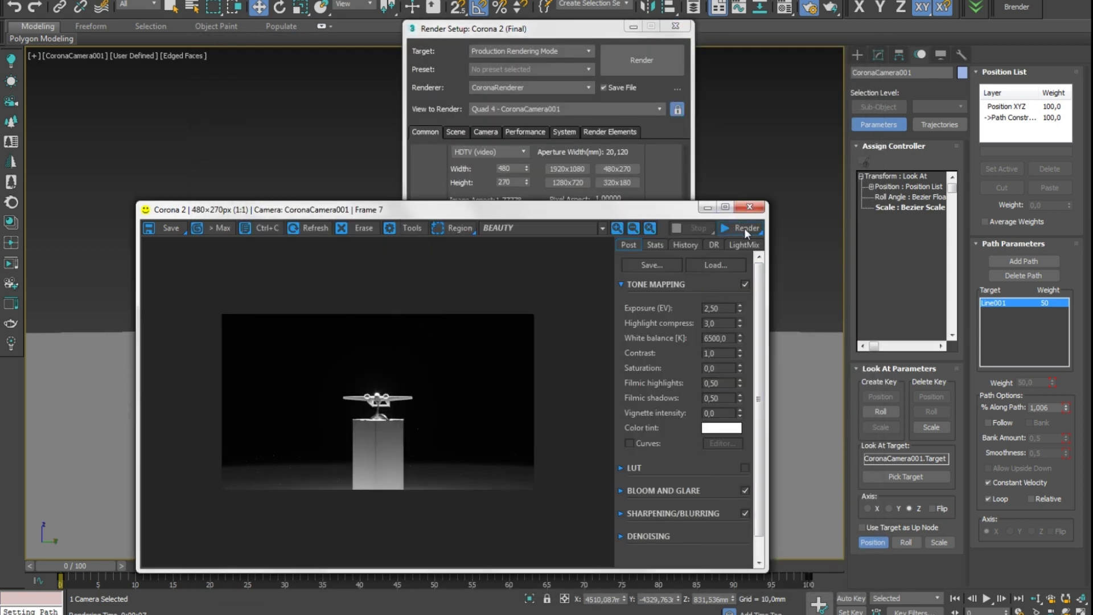
pyautogui.click(745, 229)
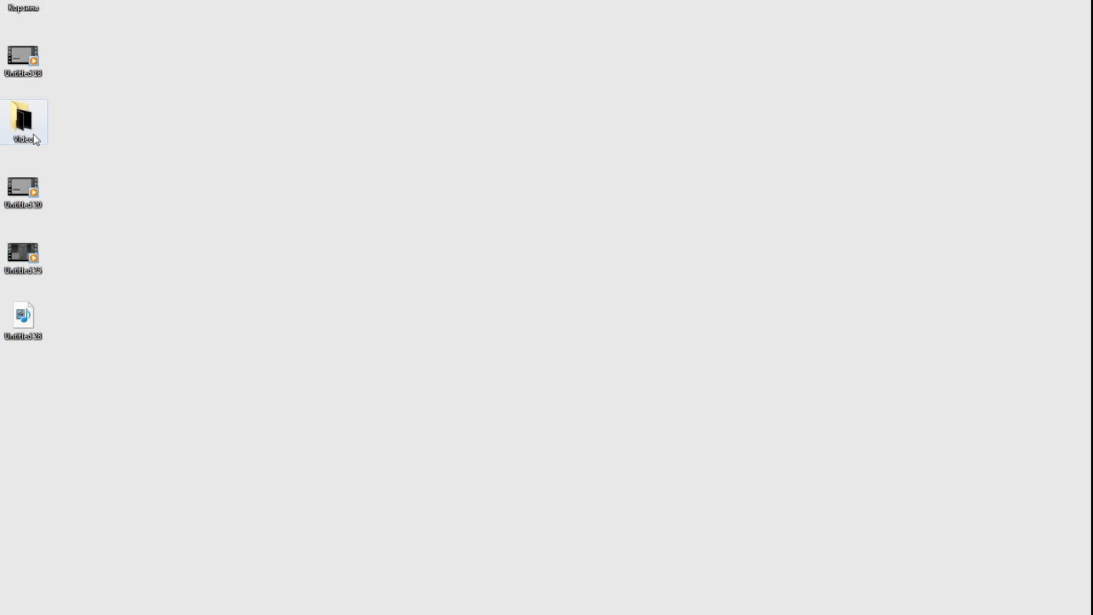
# Open frame 000000 from the Video folder and scroll through the rendered frames in Photo Viewer
pyautogui.doubleClick(22, 128)
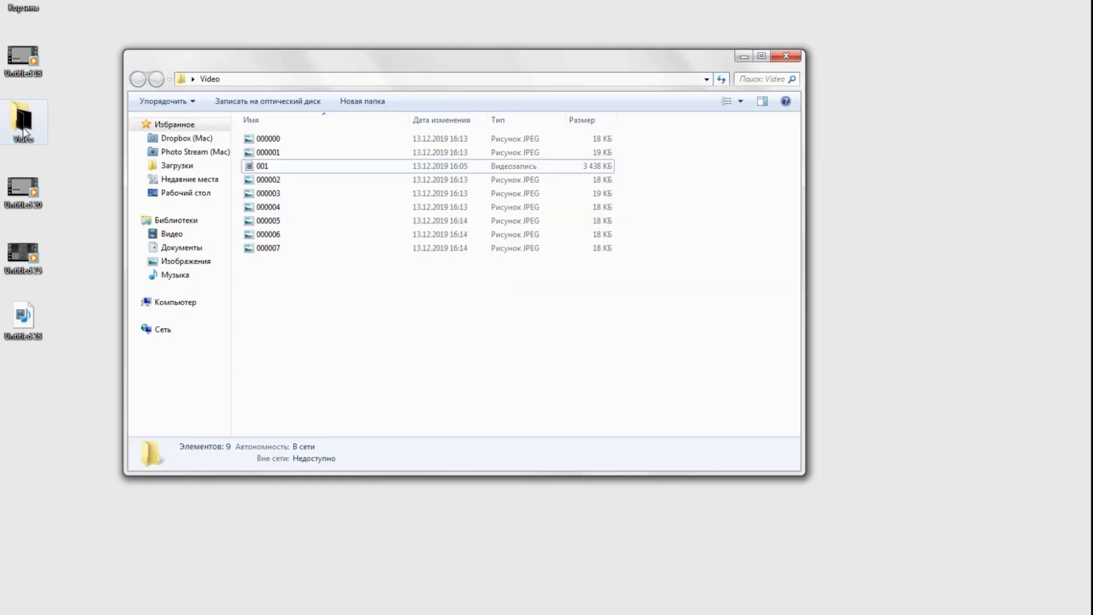
pyautogui.doubleClick(261, 138)
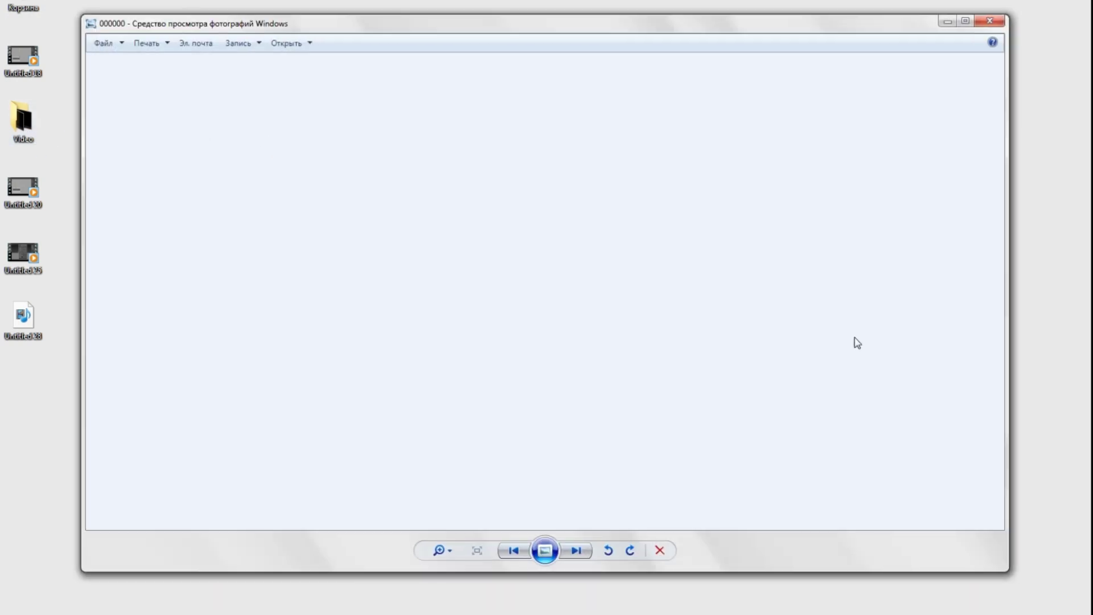
pyautogui.scroll(-1, 590, 350)
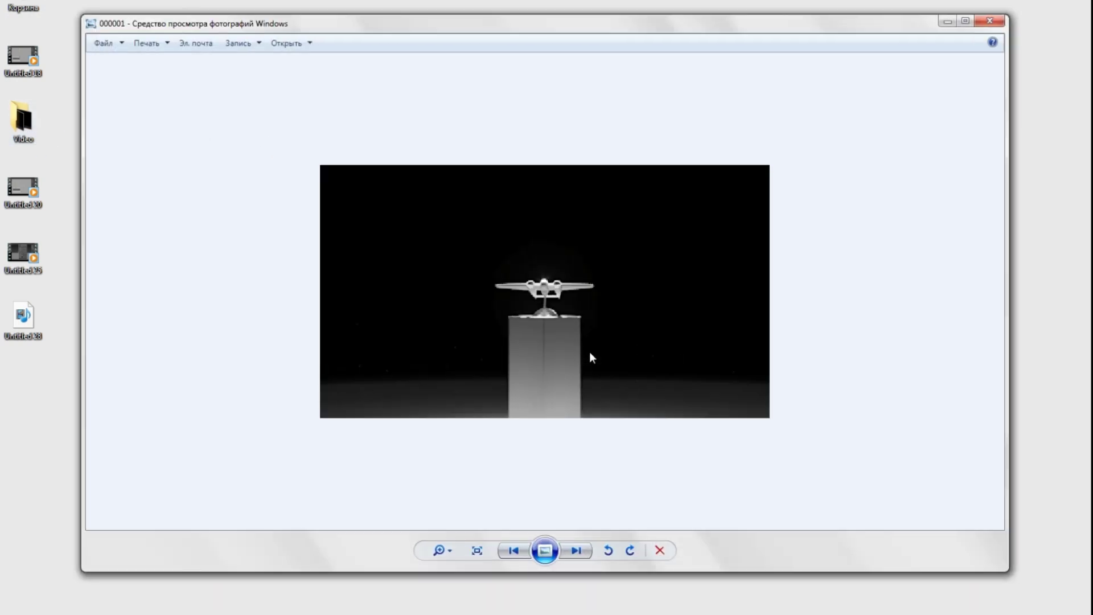
pyautogui.scroll(-1, 590, 350)
pyautogui.scroll(-1, 589, 350)
pyautogui.scroll(-1, 590, 351)
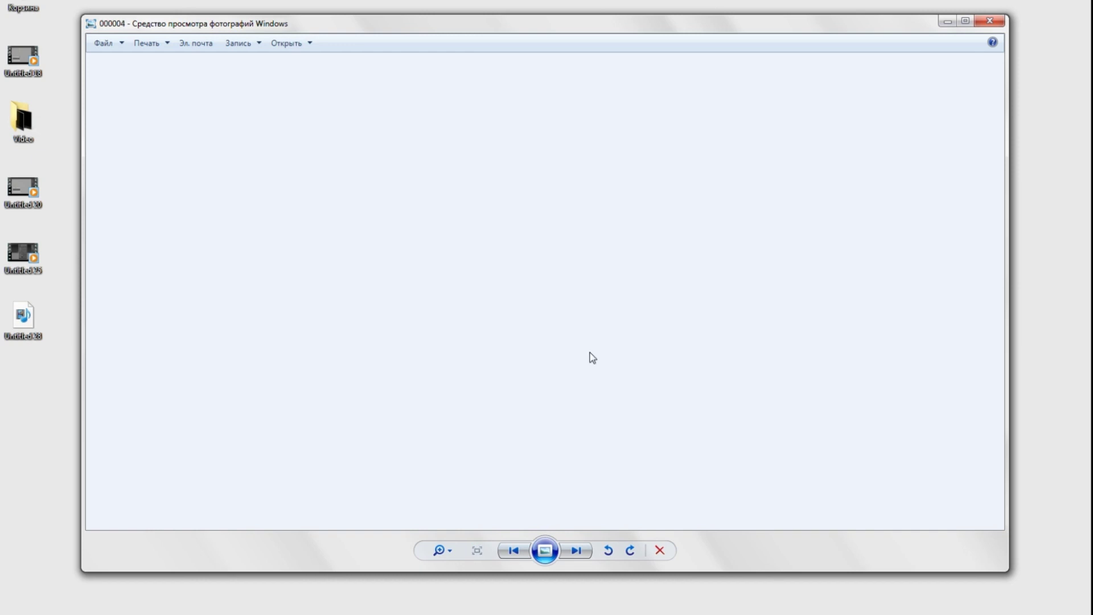
pyautogui.scroll(-1, 590, 352)
pyautogui.scroll(-1, 590, 352)
pyautogui.scroll(-1, 589, 353)
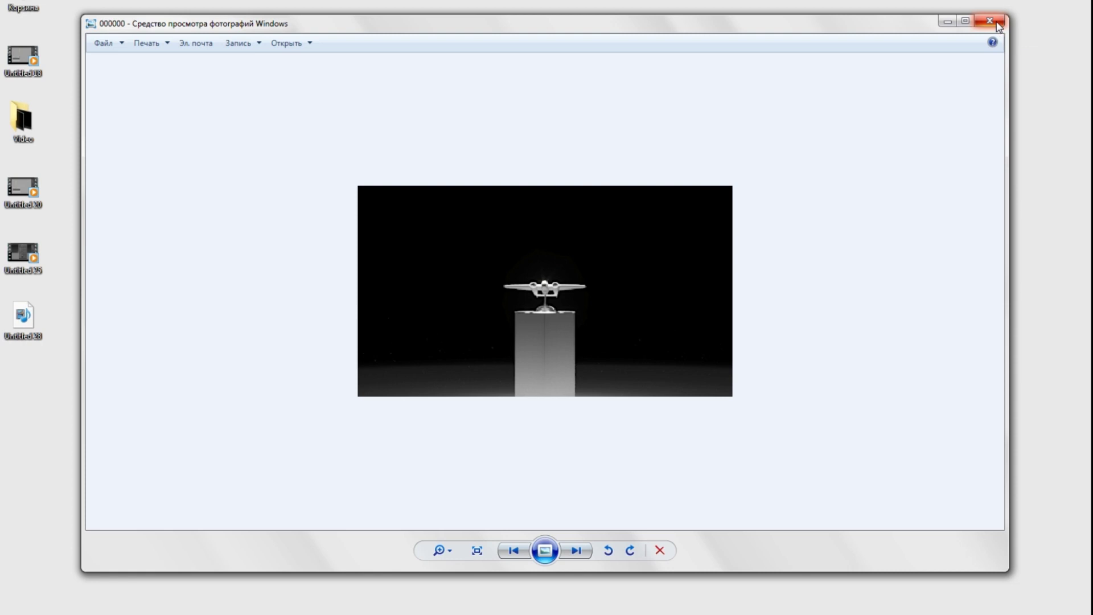
# Close Photo Viewer and select the JPEG frames in the Video folder, leaving out 001.avi
pyautogui.click(998, 26)
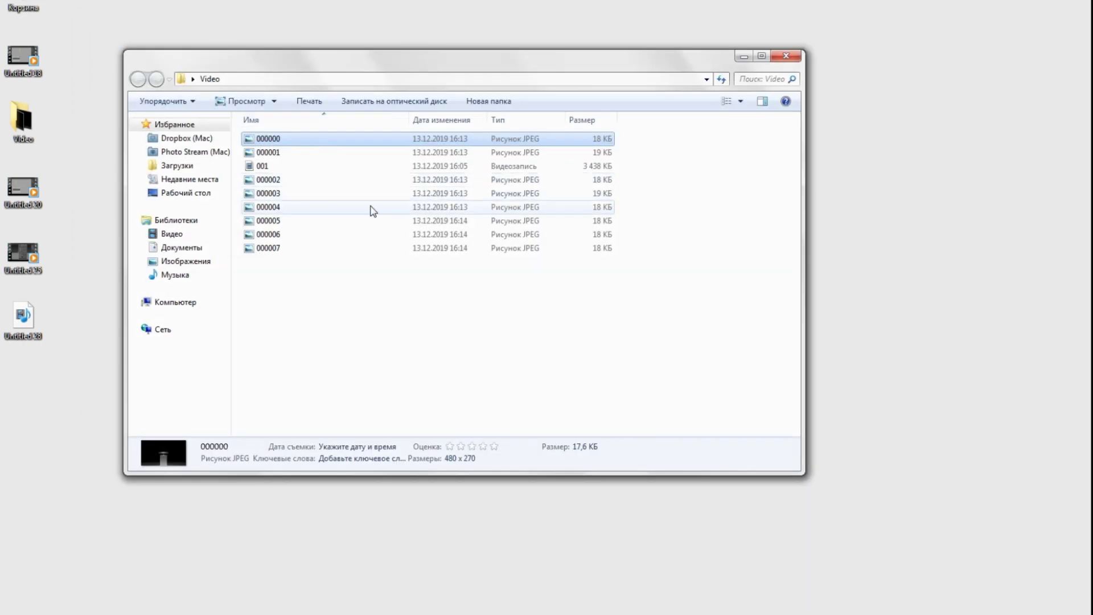
pyautogui.moveTo(637, 135)
pyautogui.mouseDown()
pyautogui.moveTo(466, 255)
pyautogui.moveTo(305, 182)
pyautogui.mouseUp()
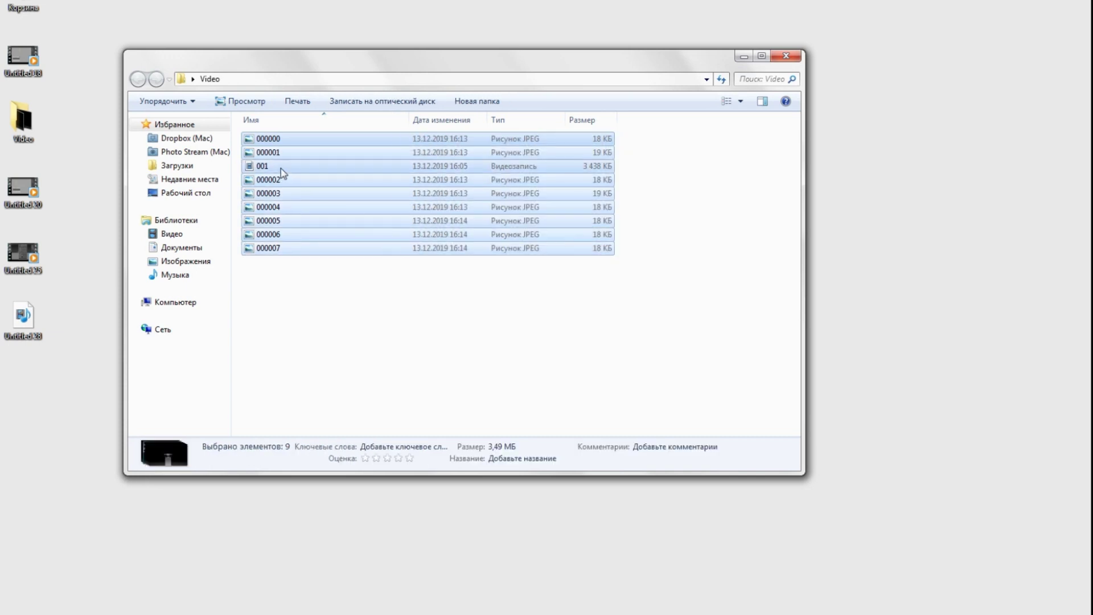
pyautogui.keyDown('ctrl'); pyautogui.click(281, 170); pyautogui.keyUp('ctrl')
pyautogui.moveTo(285, 151)
pyautogui.mouseDown()
pyautogui.moveTo(823, 299)
pyautogui.moveTo(435, 311)
pyautogui.mouseUp()
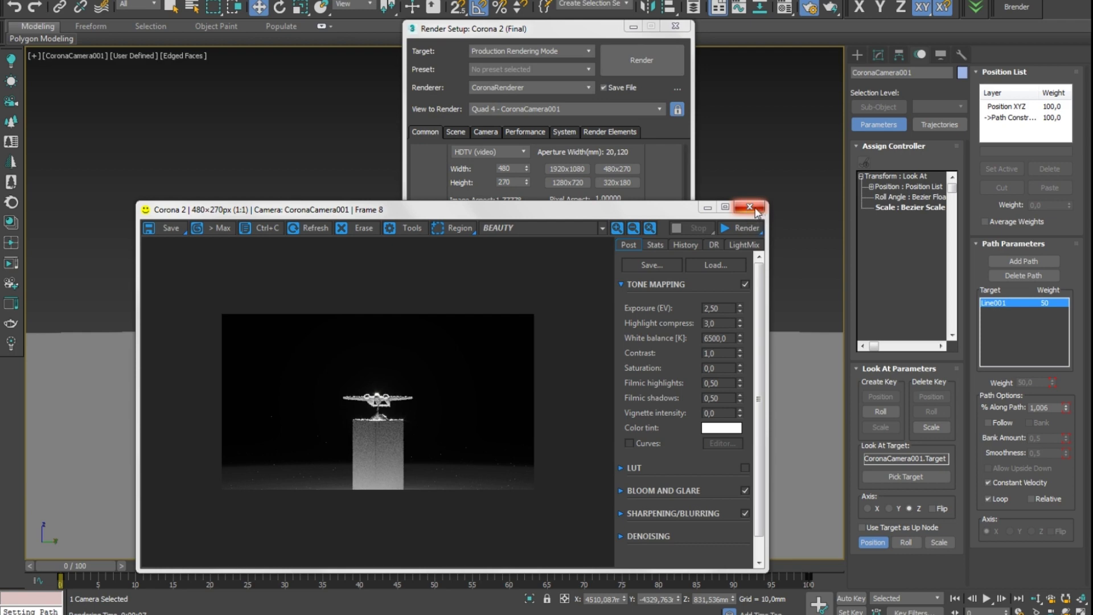
# Close the Corona frame buffer and Render Setup, leaving the CoronaCamera001 view of the airplane
pyautogui.click(751, 208)
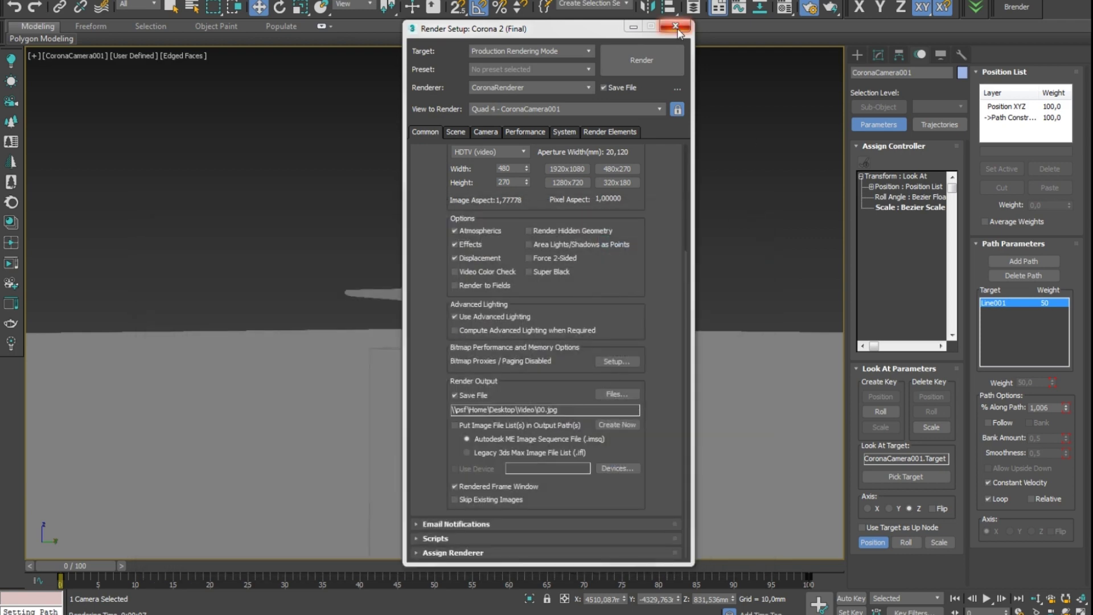
pyautogui.click(675, 26)
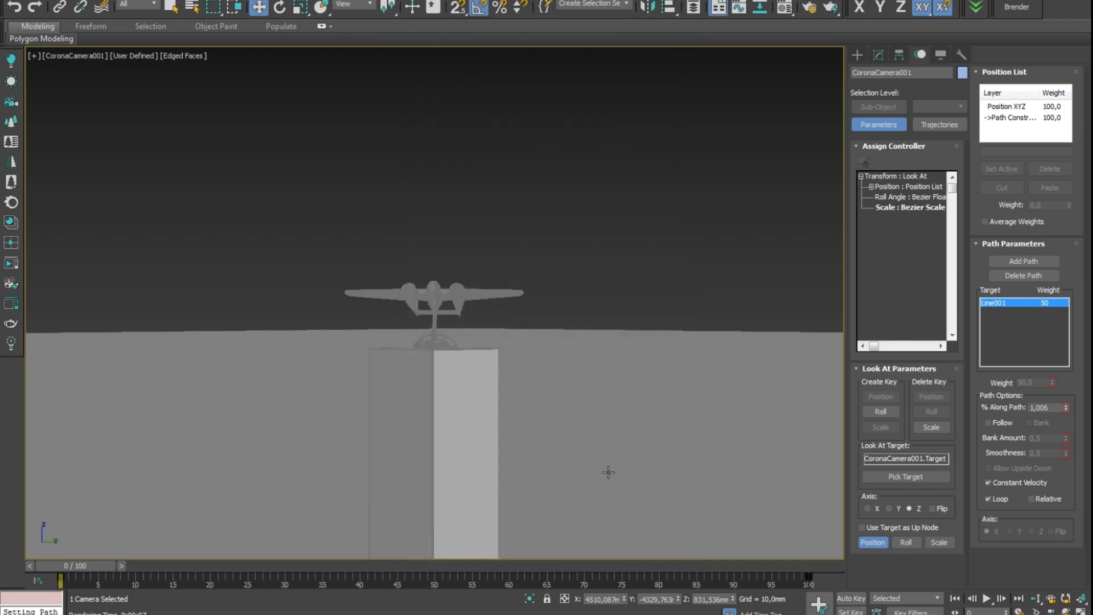